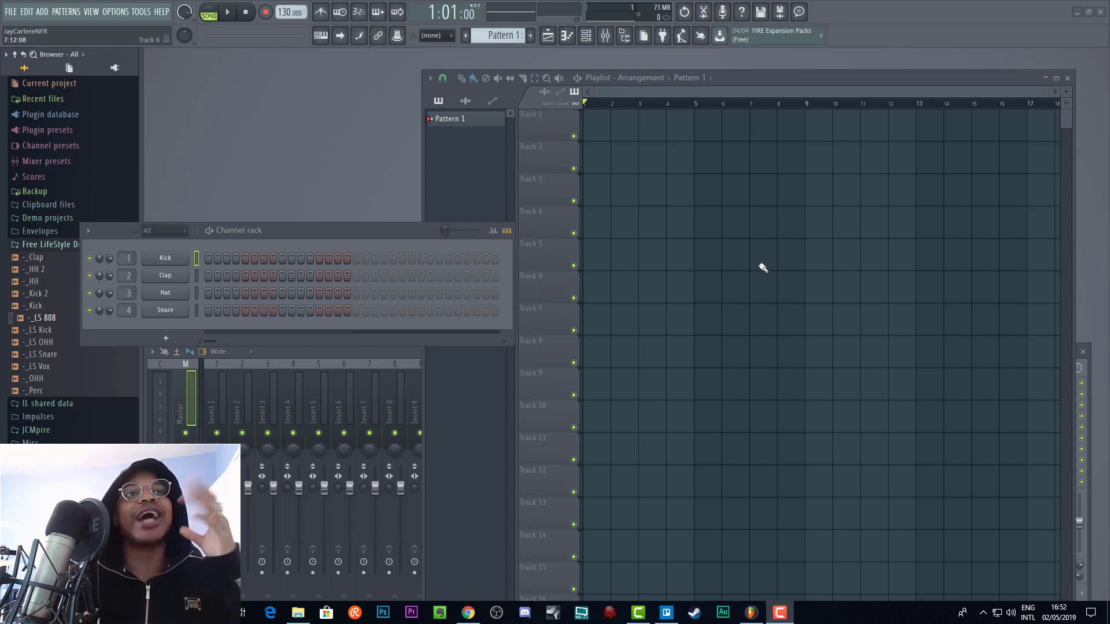
Maximize the playlist window and move the channel rack over its track area.
drag(783, 75, 708, 76)
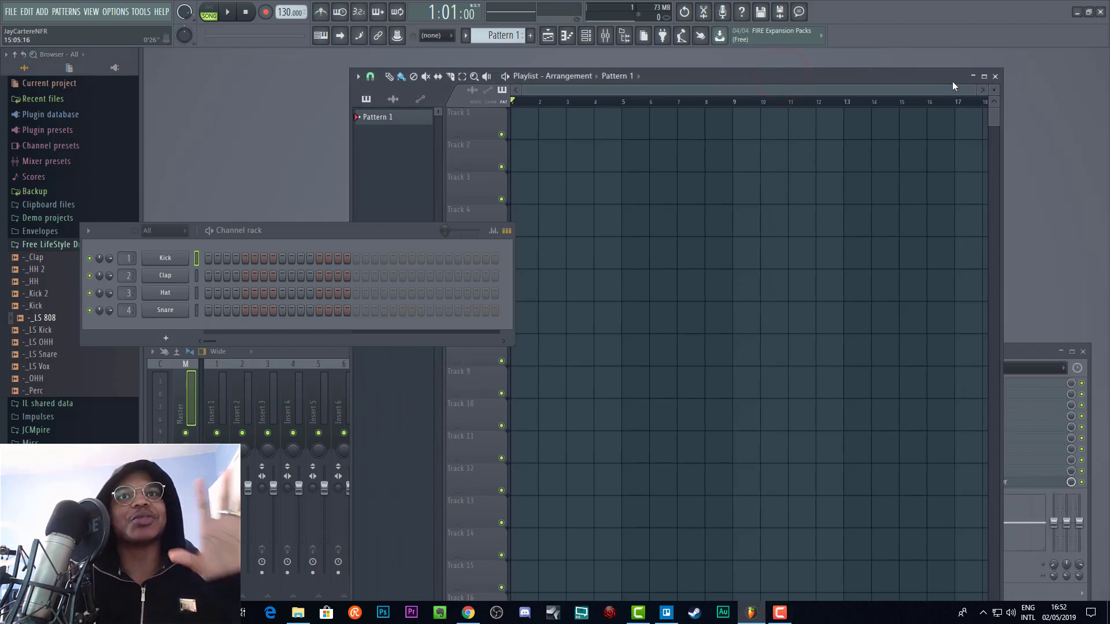
click(984, 77)
drag(317, 228, 747, 211)
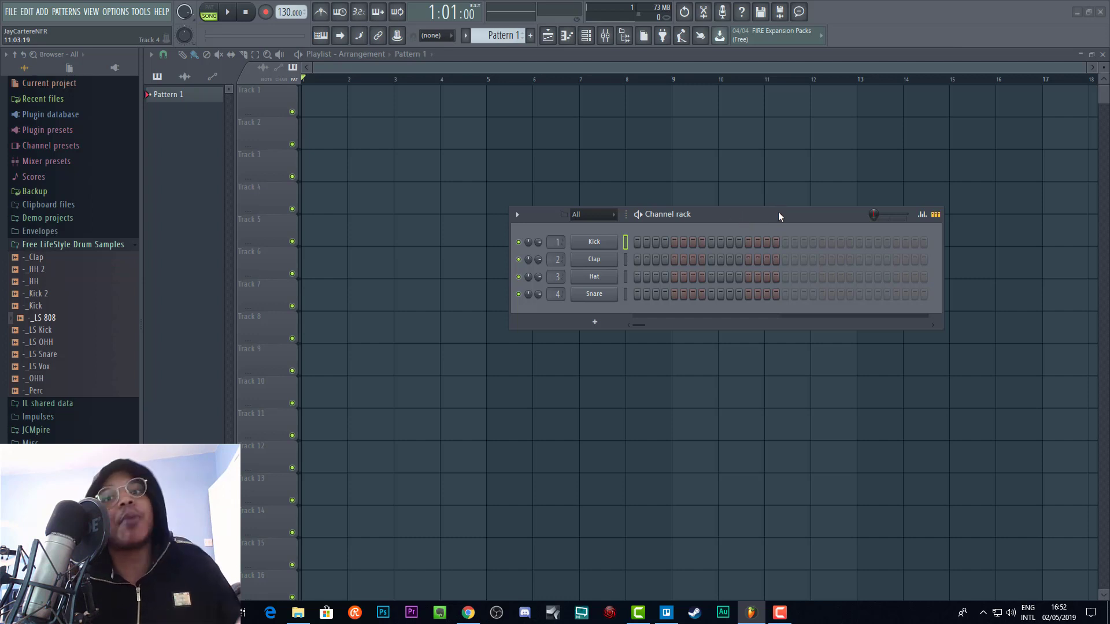
Import the song "02 Natural Phenomenon" from the Anything music folder onto Track 2, starting at bar 1.
click(298, 614)
drag(639, 95, 682, 111)
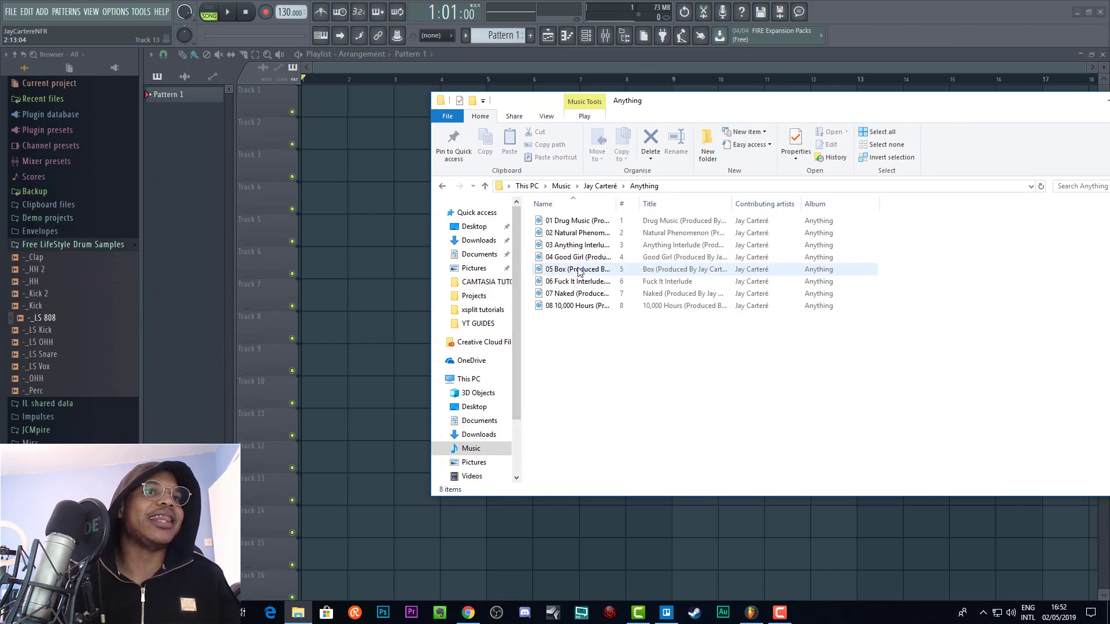
drag(578, 232, 310, 126)
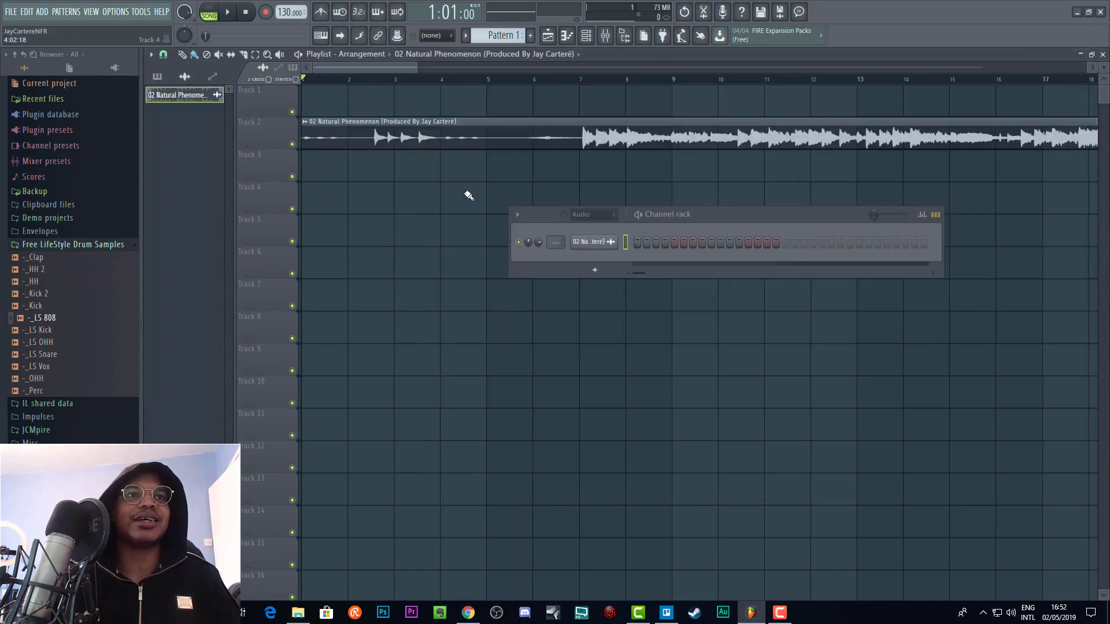
Show the full length of the song clip in the playlist and play its opening bars.
drag(740, 216, 700, 226)
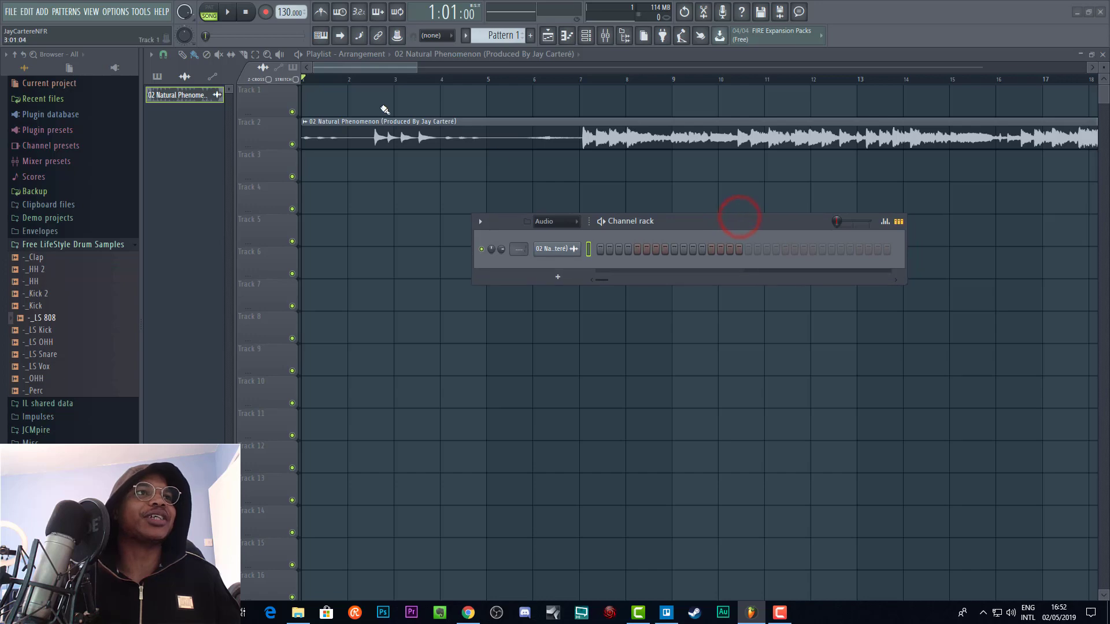
drag(417, 68, 983, 68)
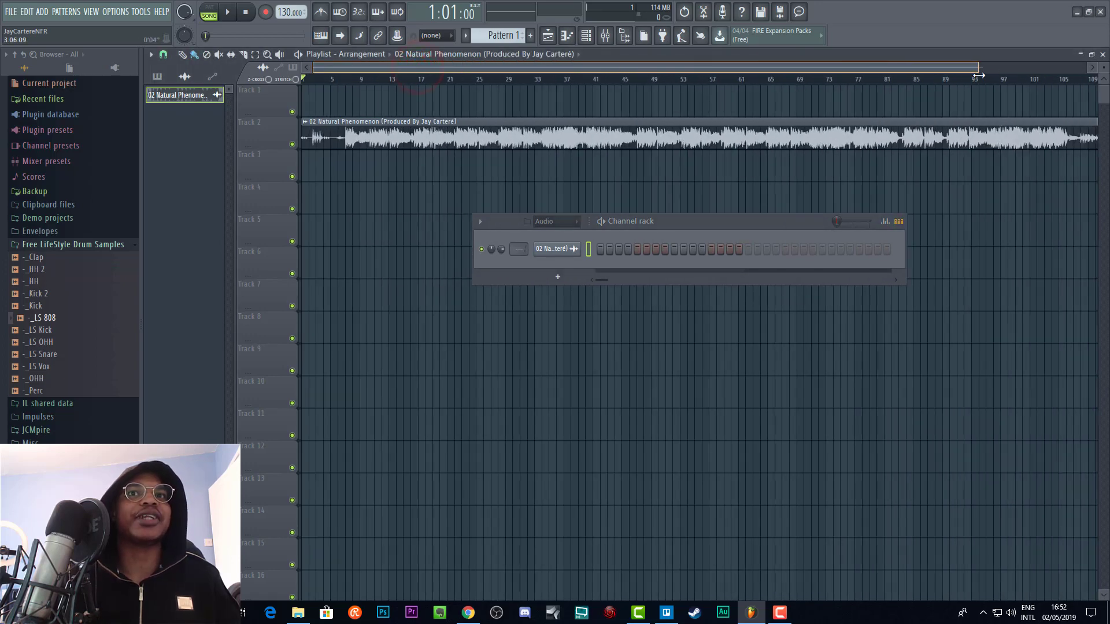
drag(767, 225, 694, 244)
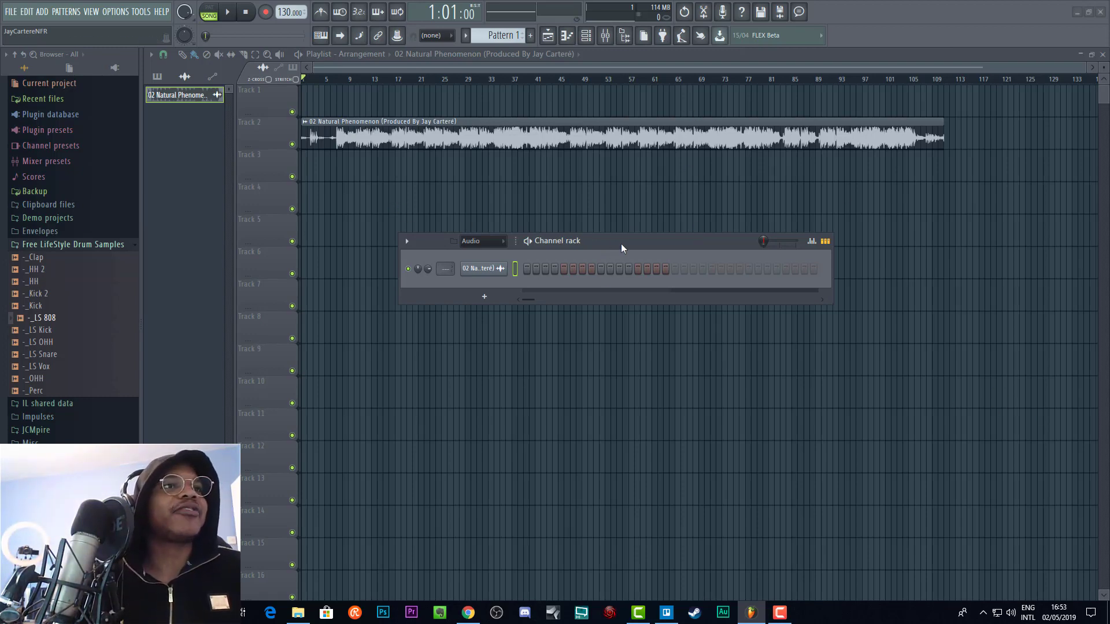
drag(622, 245, 603, 247)
key(space)
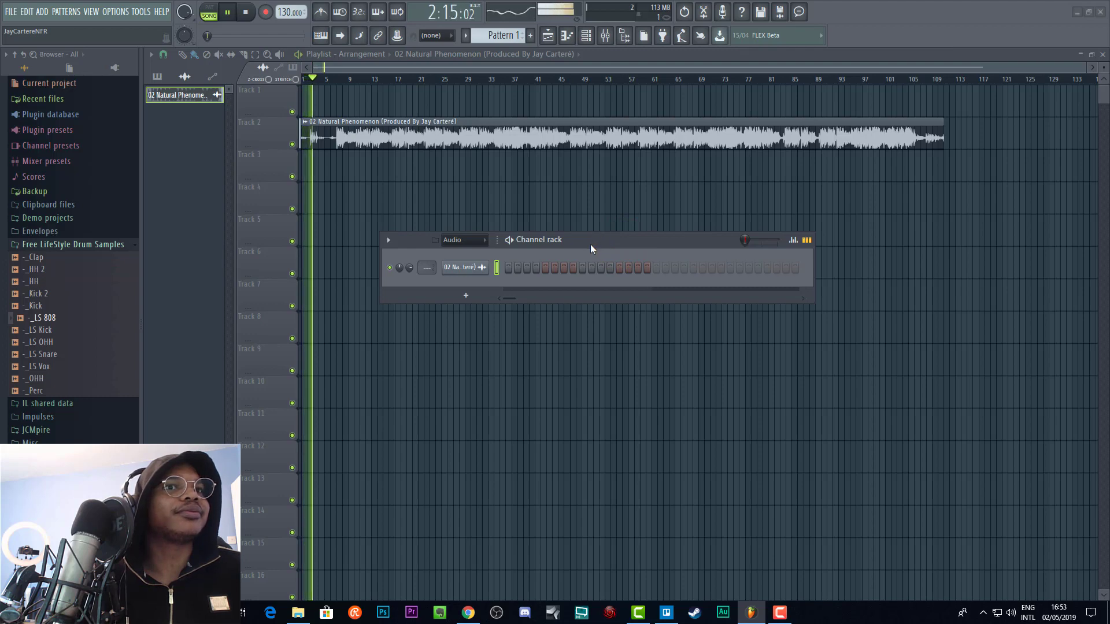
key(space)
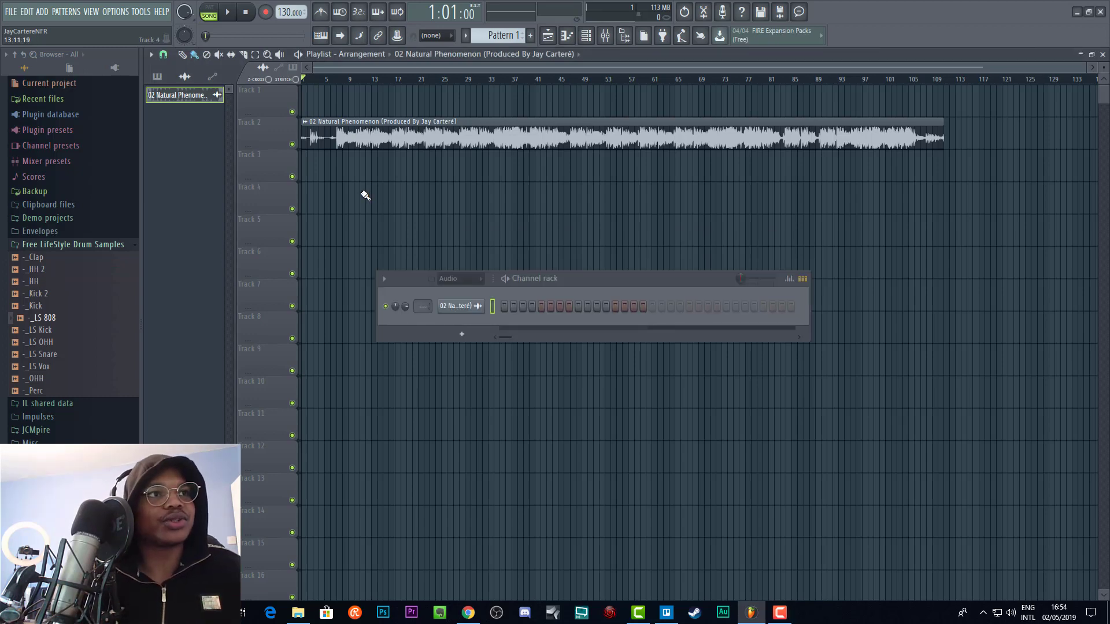
drag(576, 281, 565, 225)
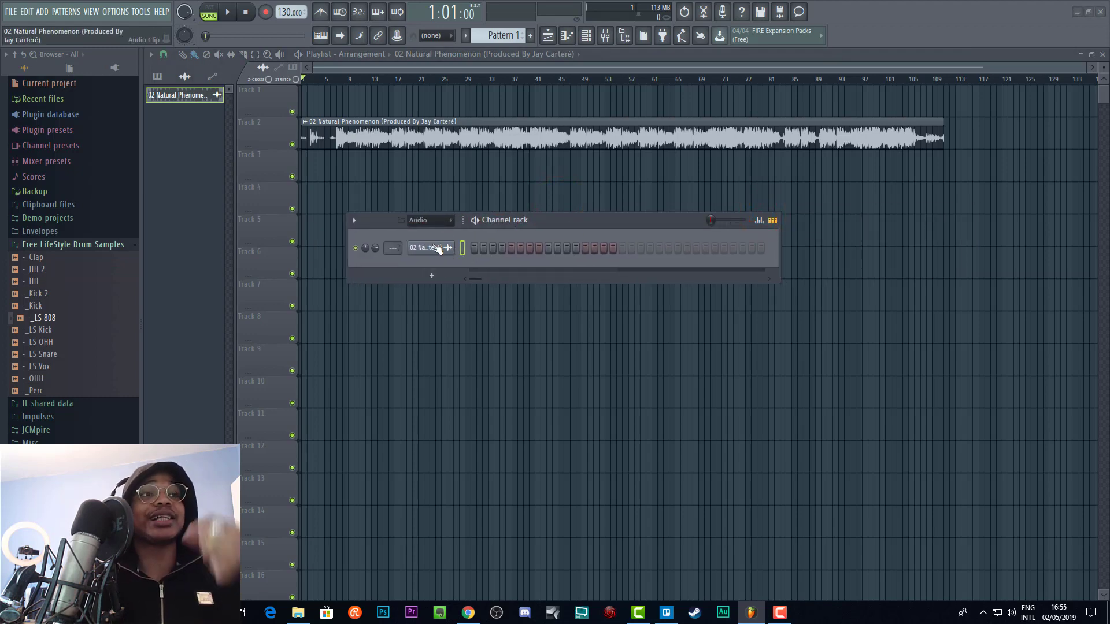
Open the song's channel settings from the channel rack and arrange both windows so they do not overlap.
click(432, 247)
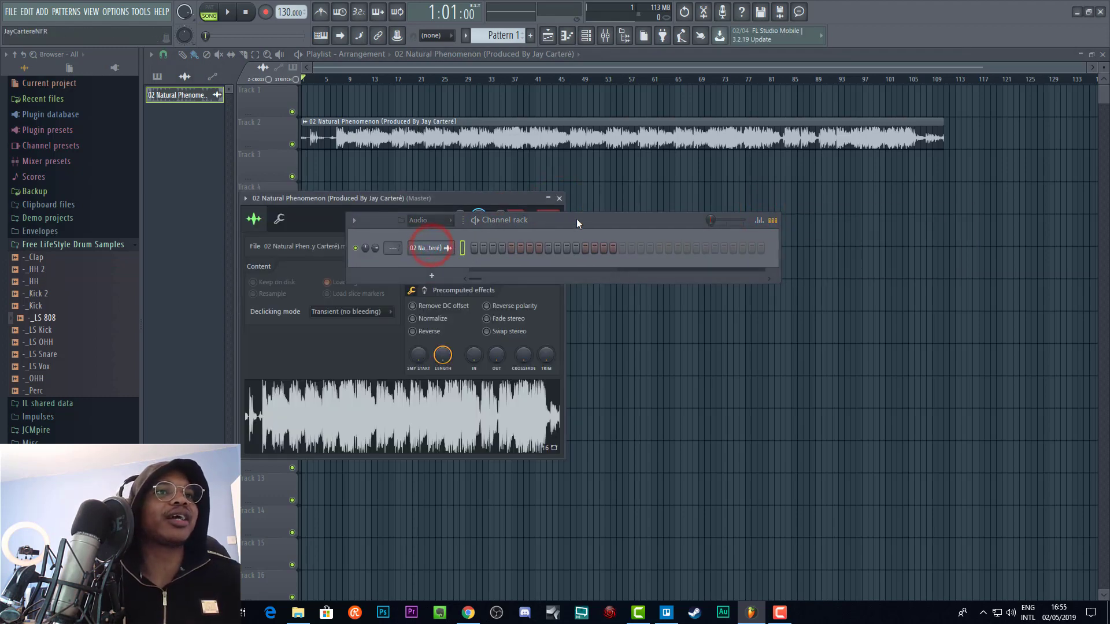
drag(577, 219, 745, 220)
drag(448, 200, 407, 134)
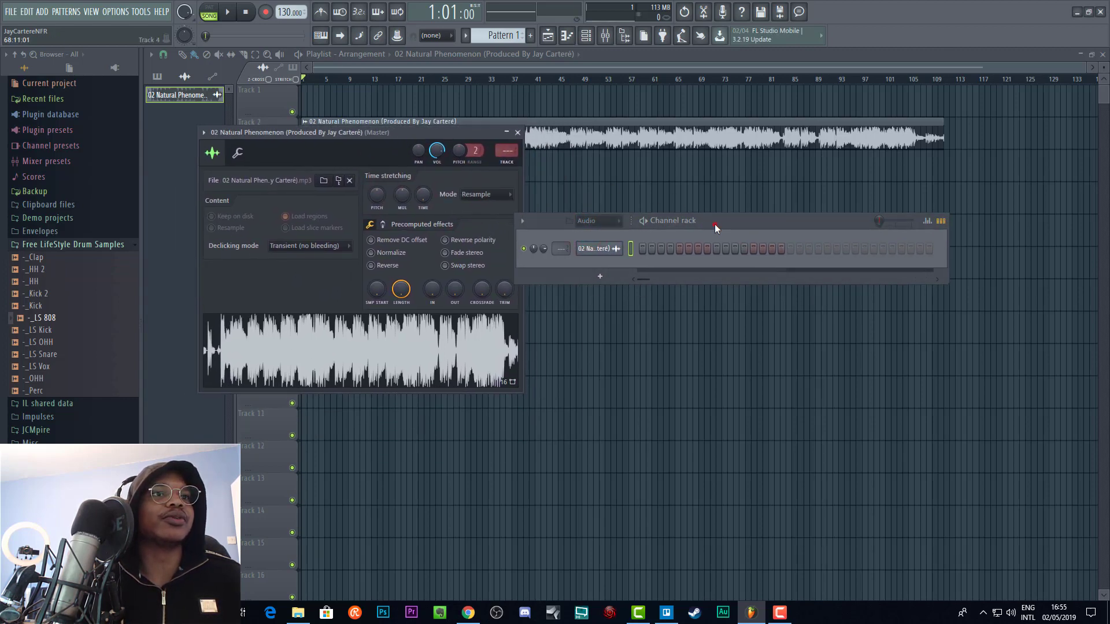
drag(639, 222, 718, 217)
drag(346, 133, 410, 133)
drag(477, 133, 453, 136)
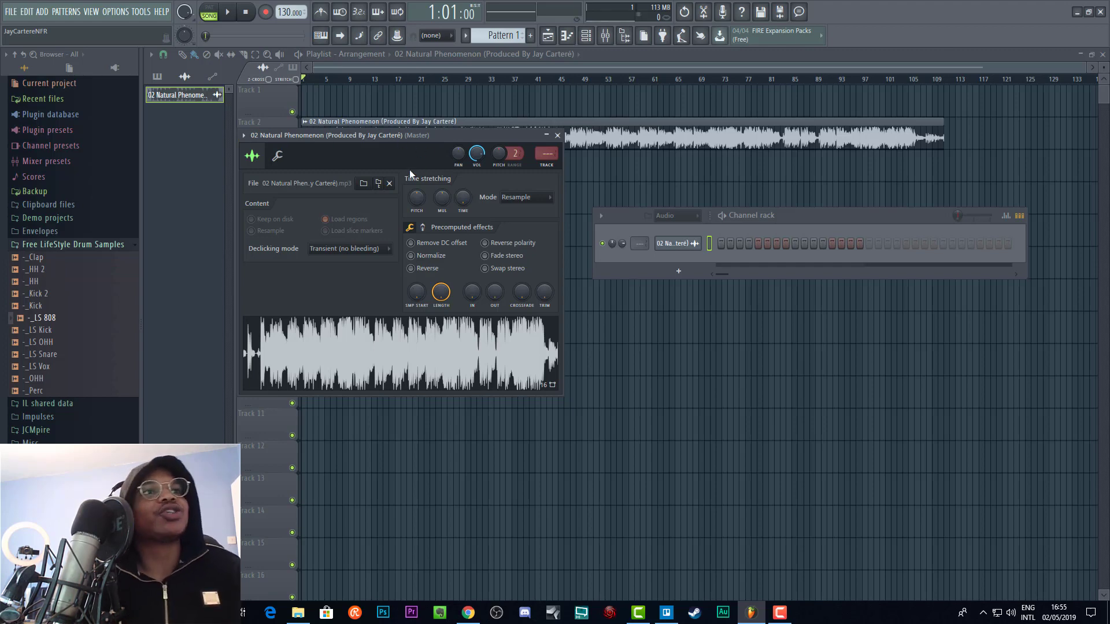
Check the sample's embedded tempo with Detect tempo, close its settings, and set the project tempo to 128 BPM.
right_click(449, 349)
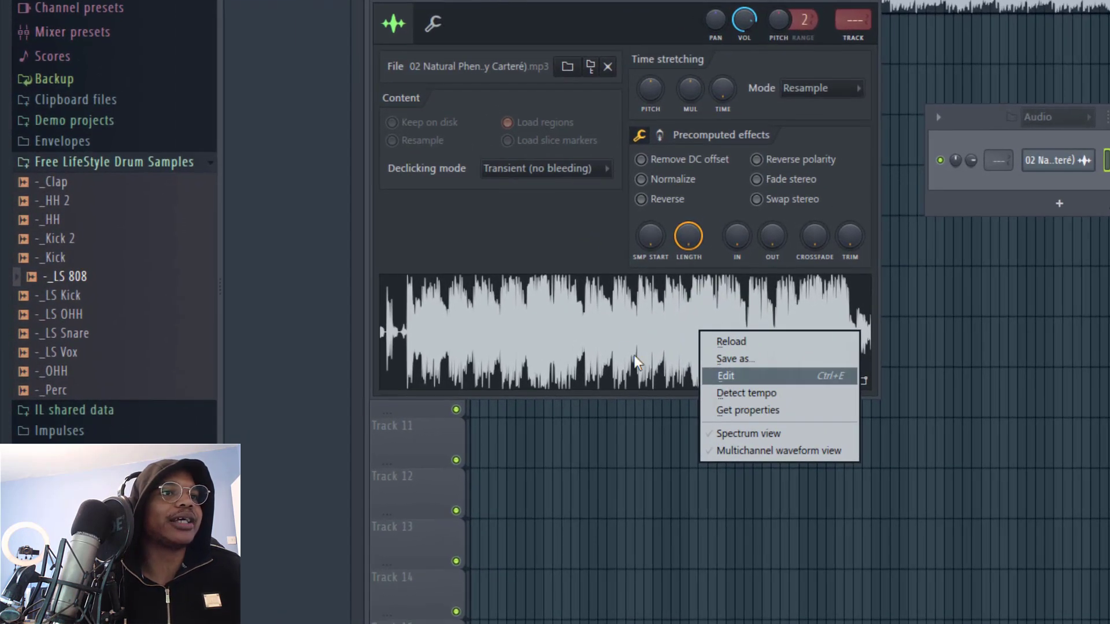
right_click(423, 359)
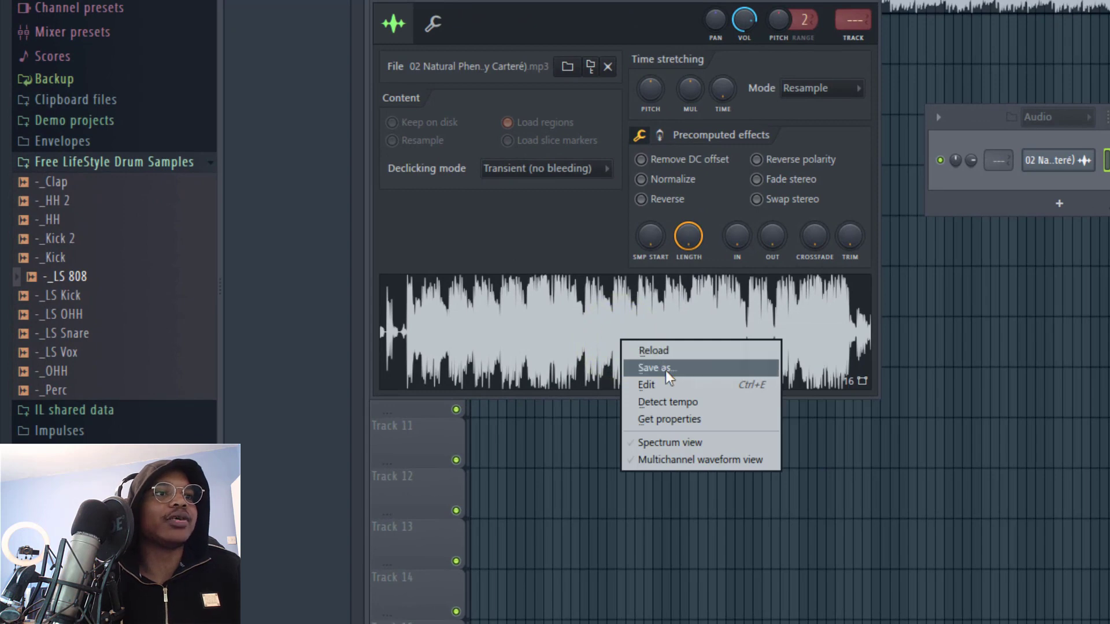
click(691, 404)
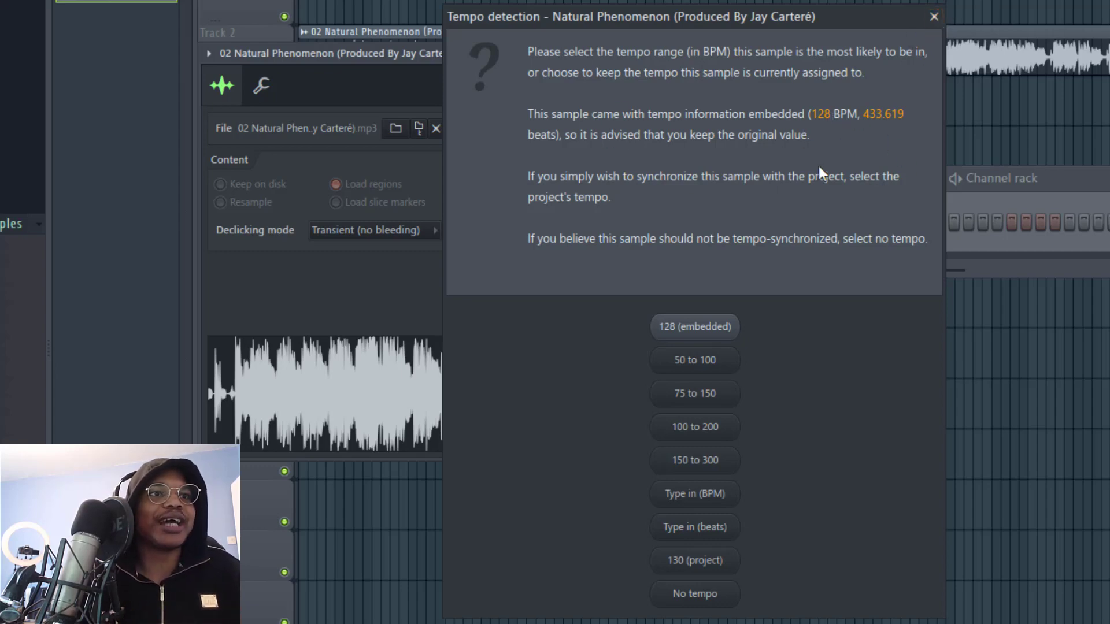
click(936, 17)
click(699, 53)
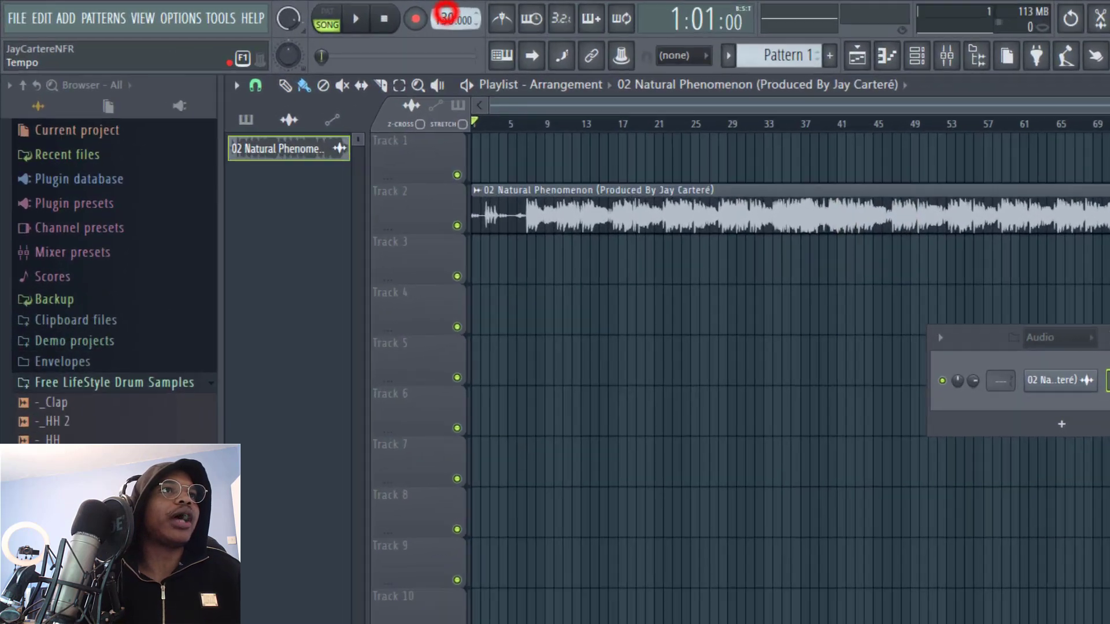
drag(447, 12, 449, 21)
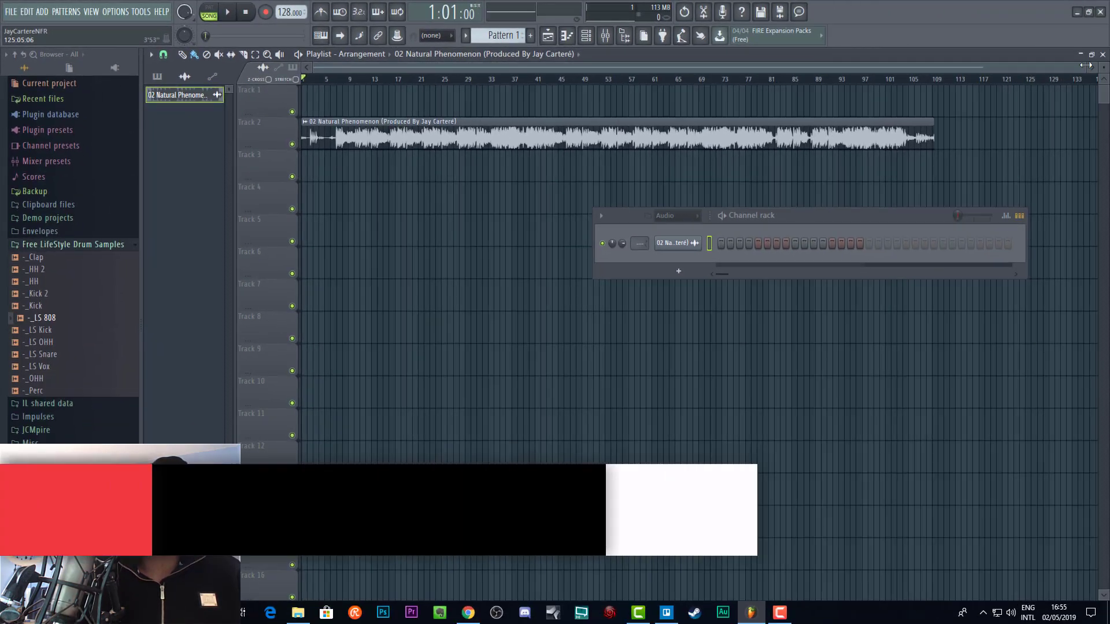
Play the song from the beginning through to the beat drop, and stop playback.
drag(1087, 66, 389, 81)
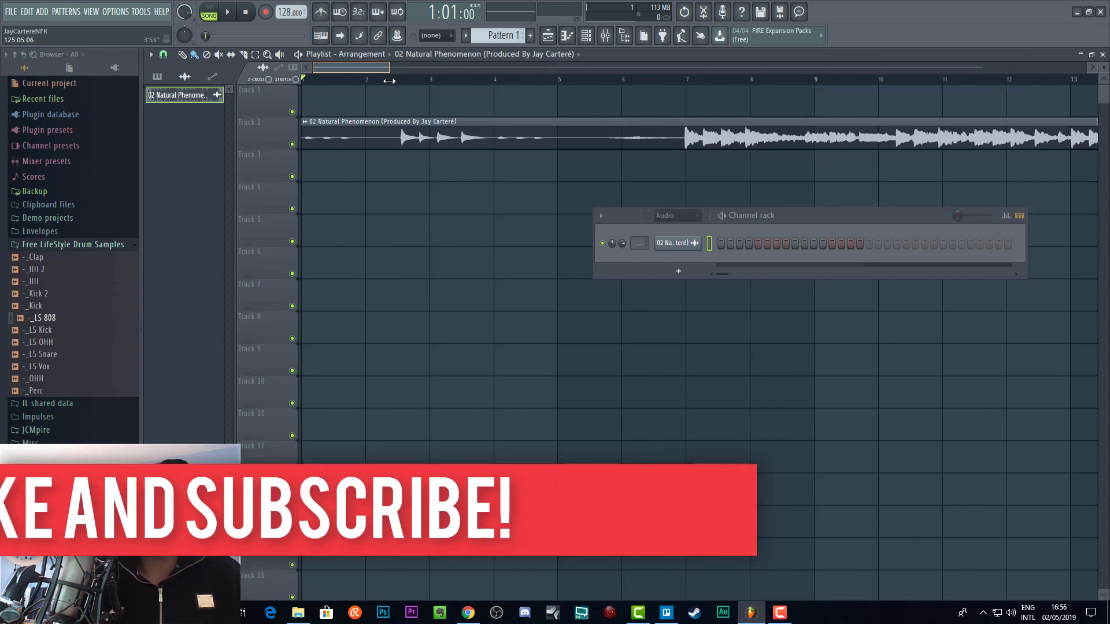
mouse_move(389, 81)
mouse_down()
mouse_move(451, 81)
mouse_move(439, 133)
mouse_move(429, 102)
mouse_up()
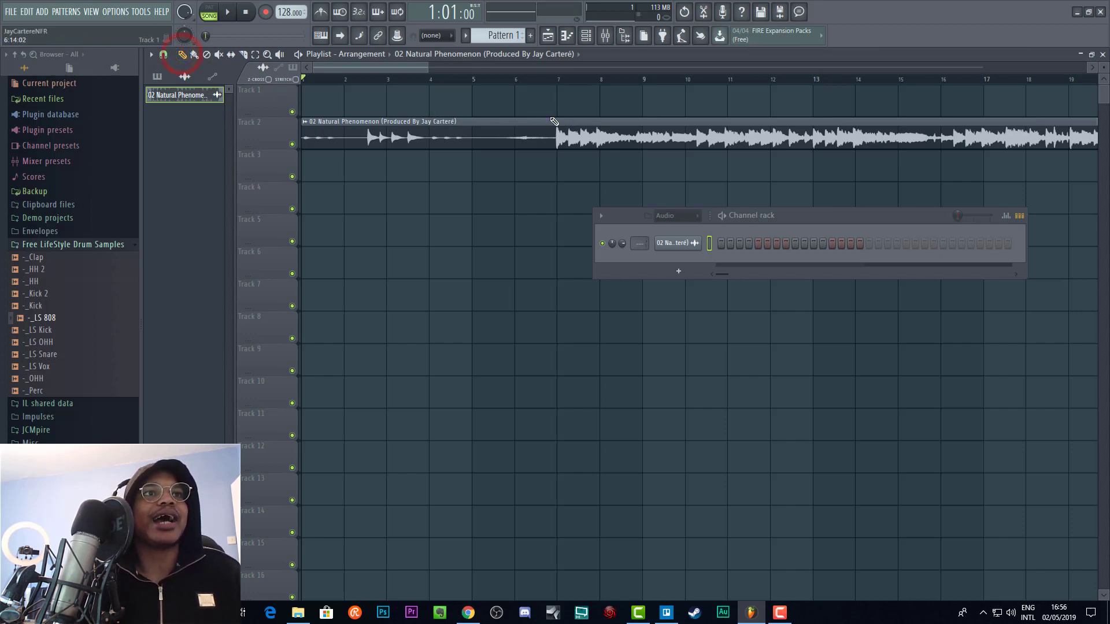
click(349, 78)
drag(345, 79, 231, 91)
key(space)
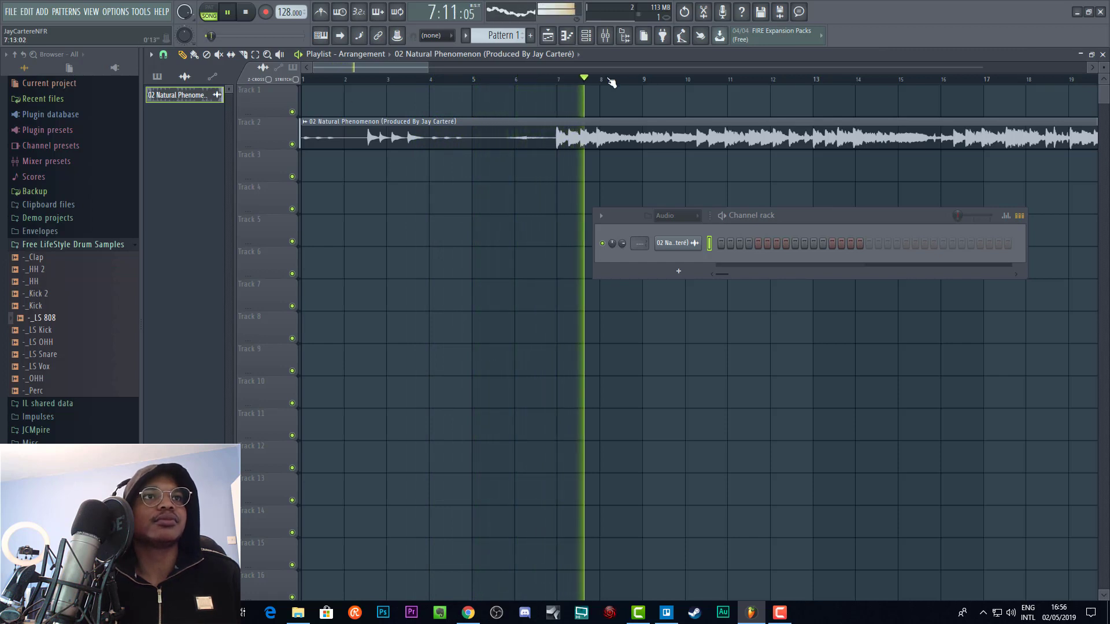
key(space)
Select the four bars from bar 7 to bar 11 on the timeline and play the selection.
click(559, 85)
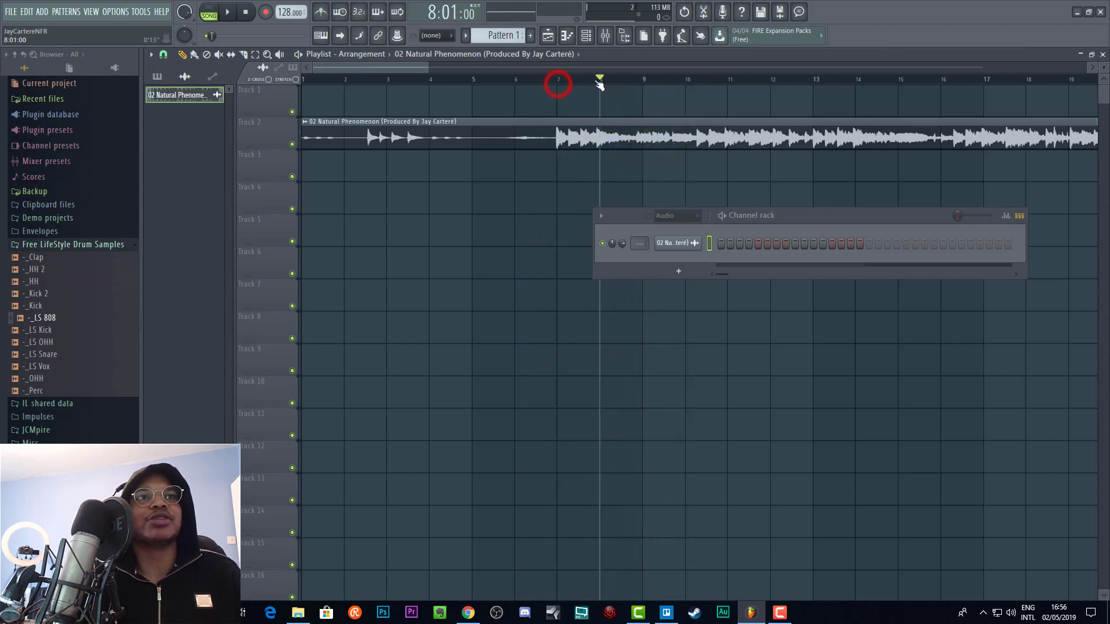
click(560, 68)
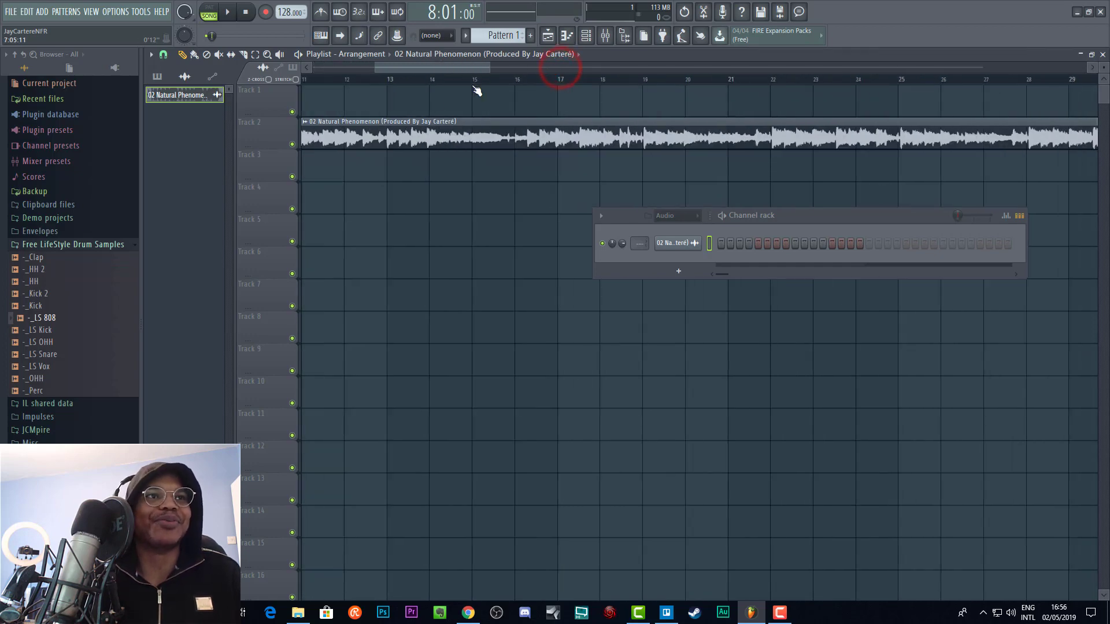
click(457, 67)
click(578, 75)
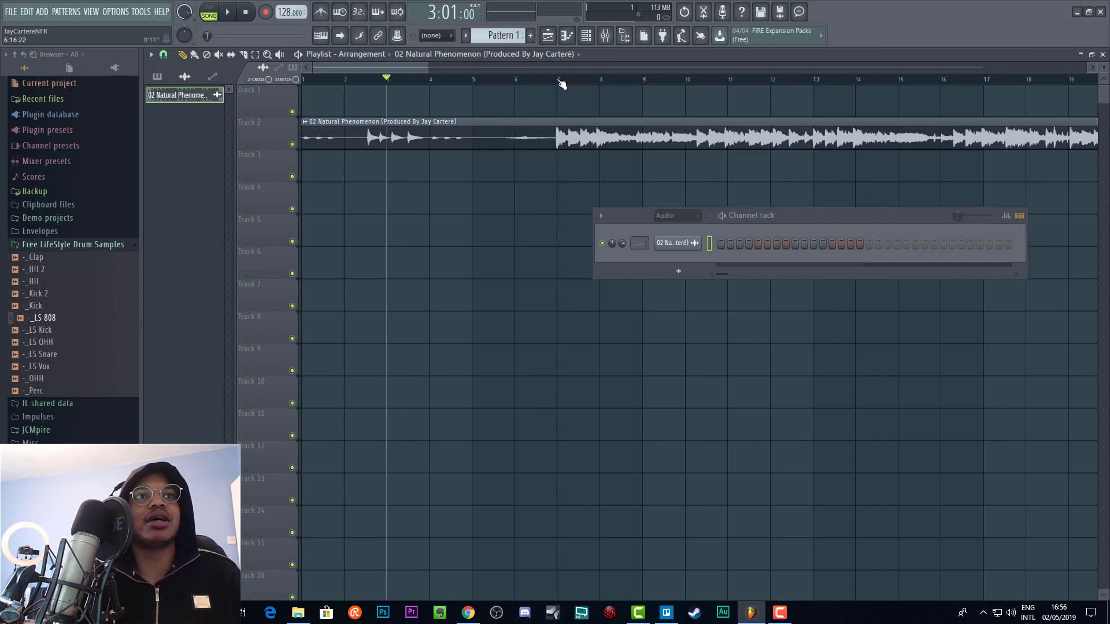
drag(559, 79, 723, 90)
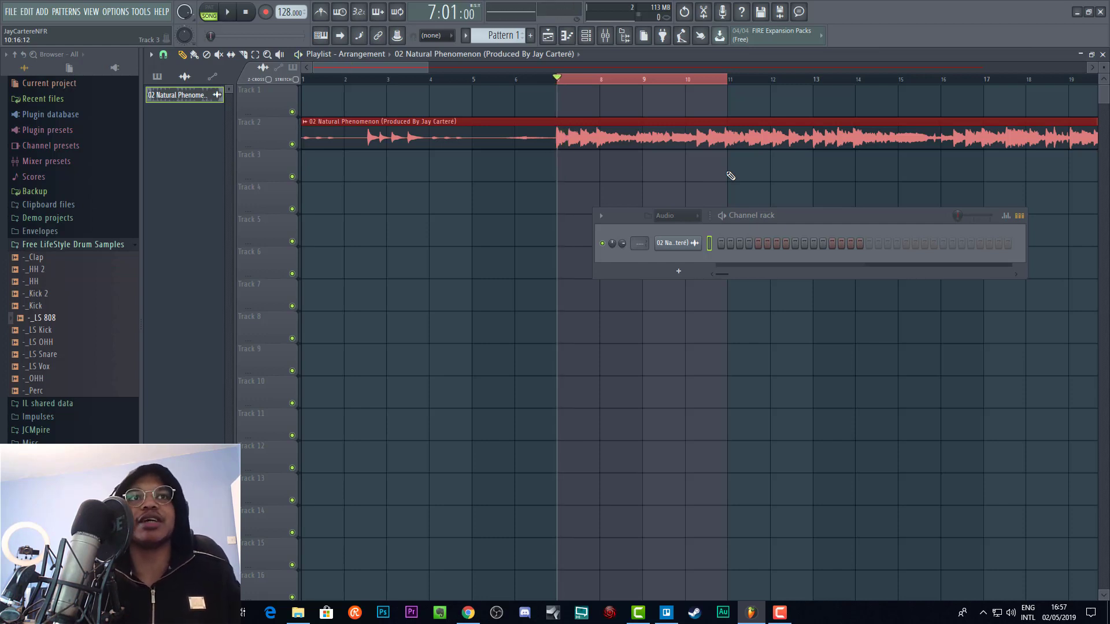
key(space)
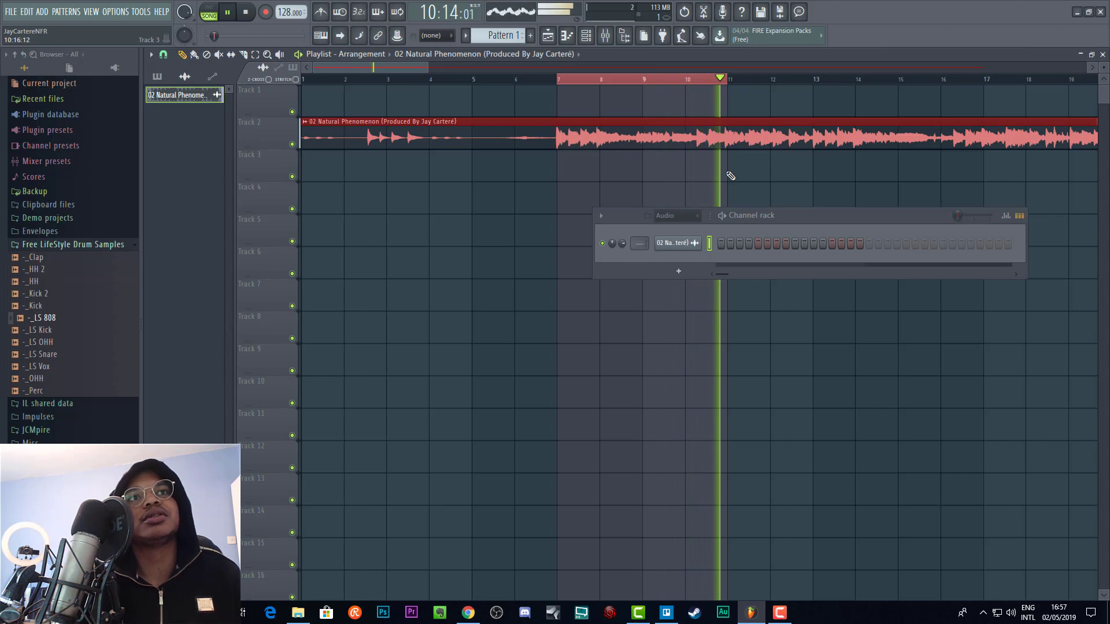
key(space)
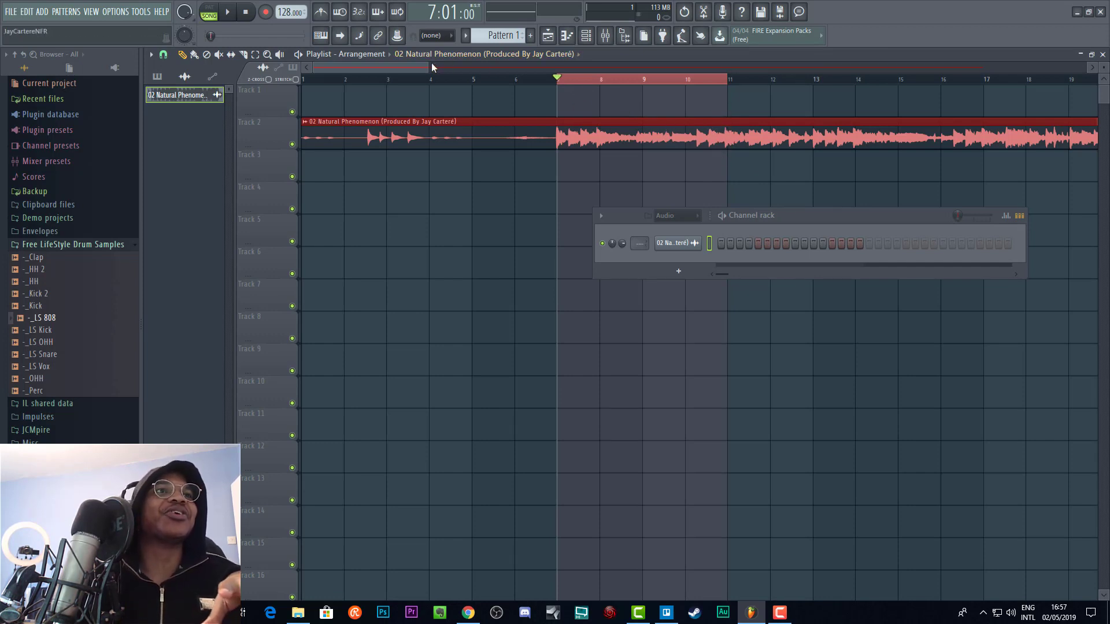
Set the playlist's snap to 1/6 step.
drag(428, 67, 360, 73)
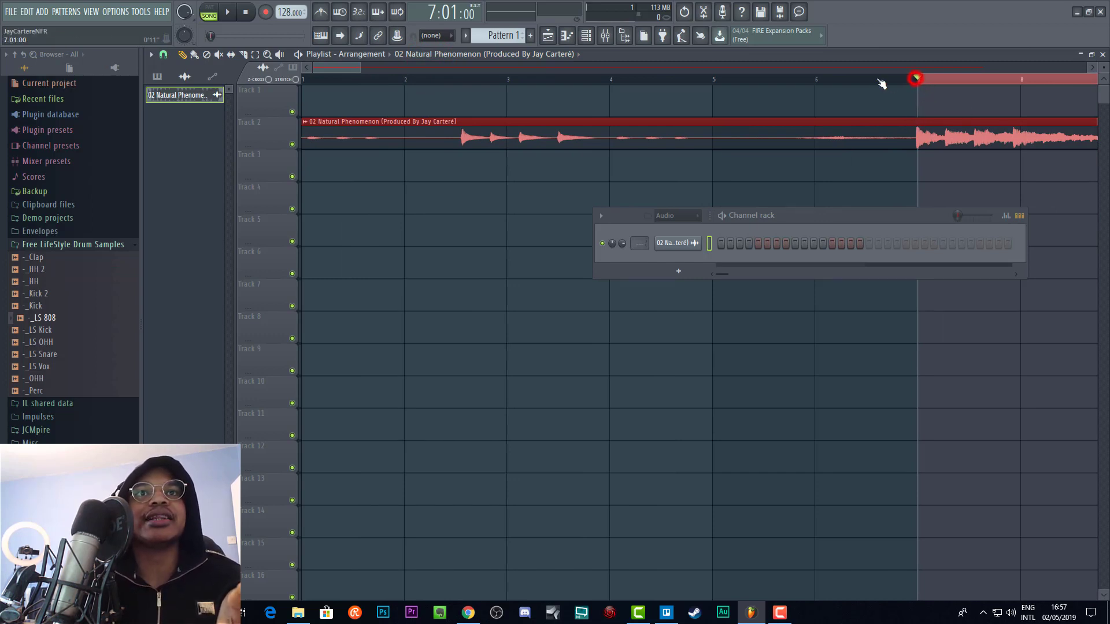
click(912, 82)
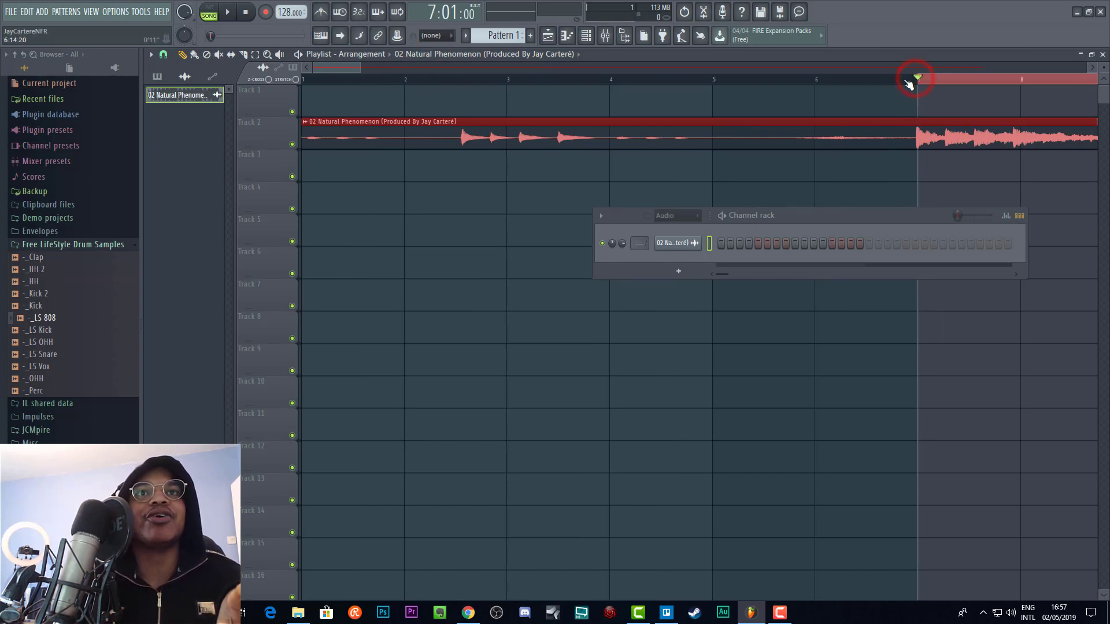
click(873, 121)
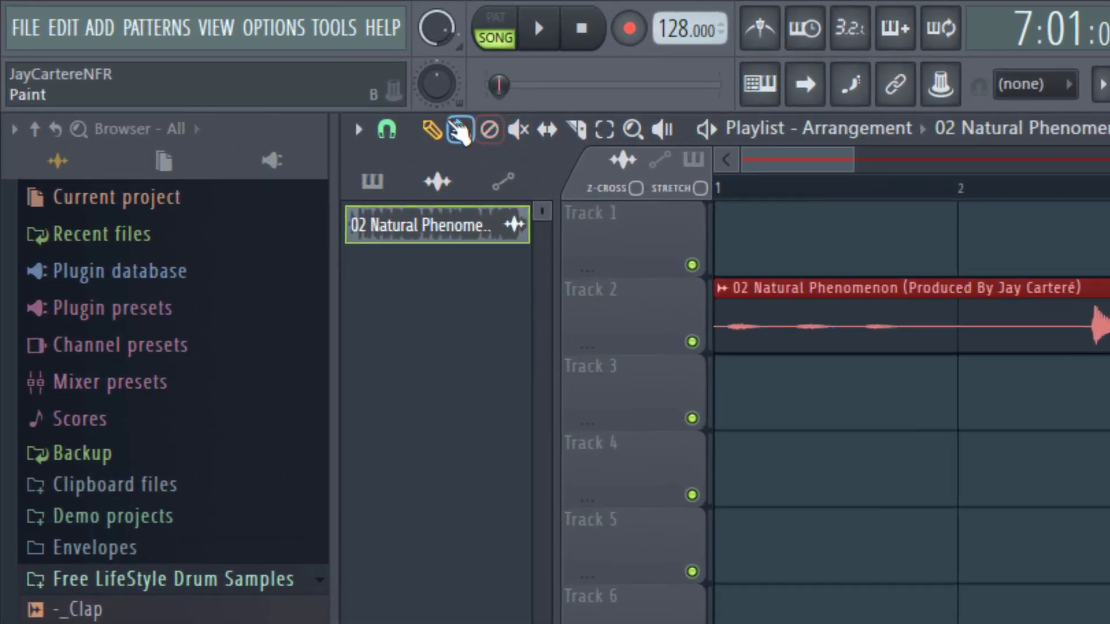
click(397, 139)
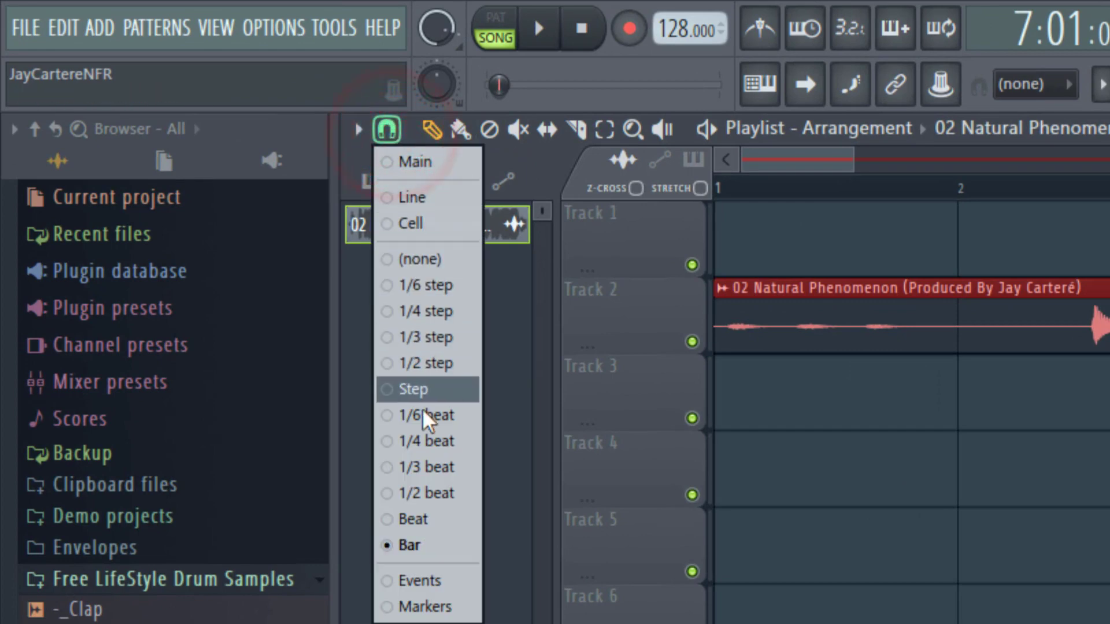
click(420, 290)
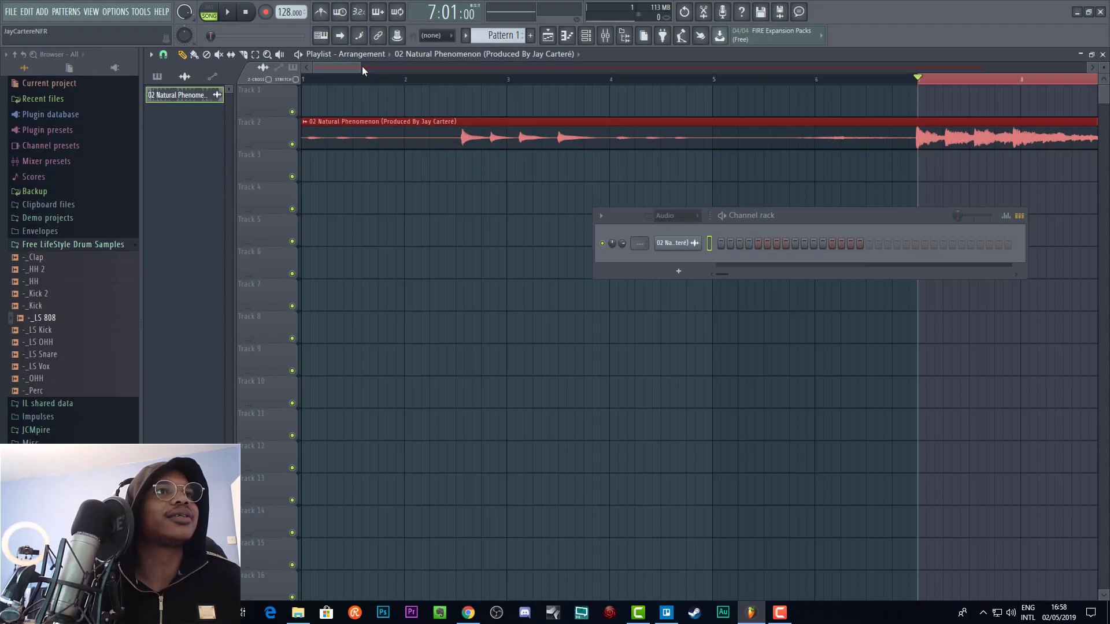
Place the playhead just before bar 7 and nudge the Track 2 clip slightly later to align its drop with bar 7.
drag(362, 66, 335, 65)
click(977, 68)
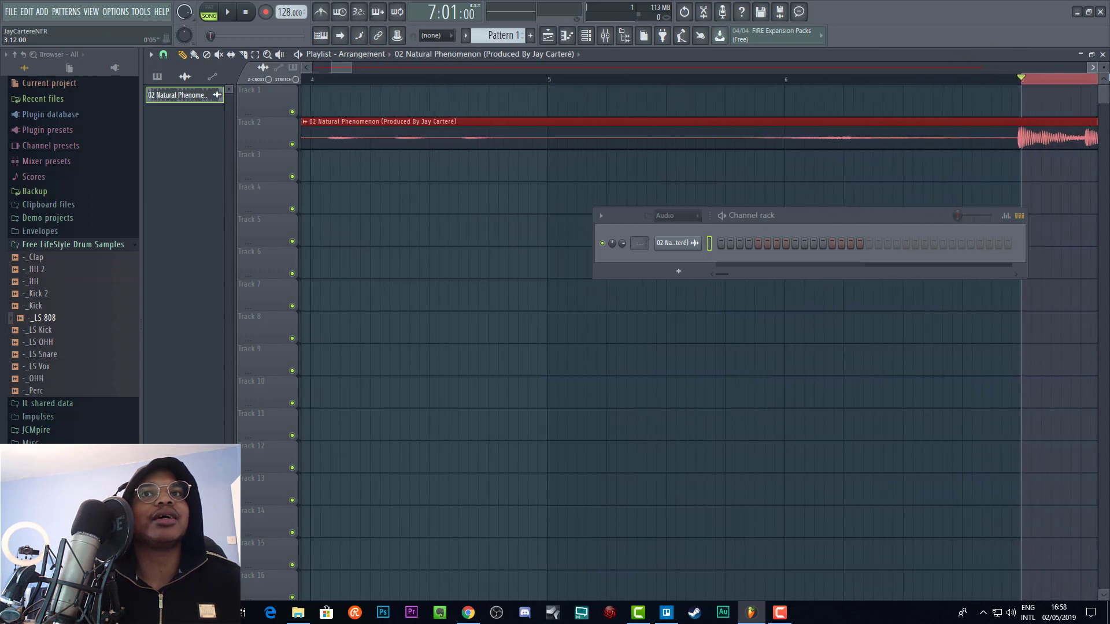
click(715, 79)
drag(717, 82, 723, 81)
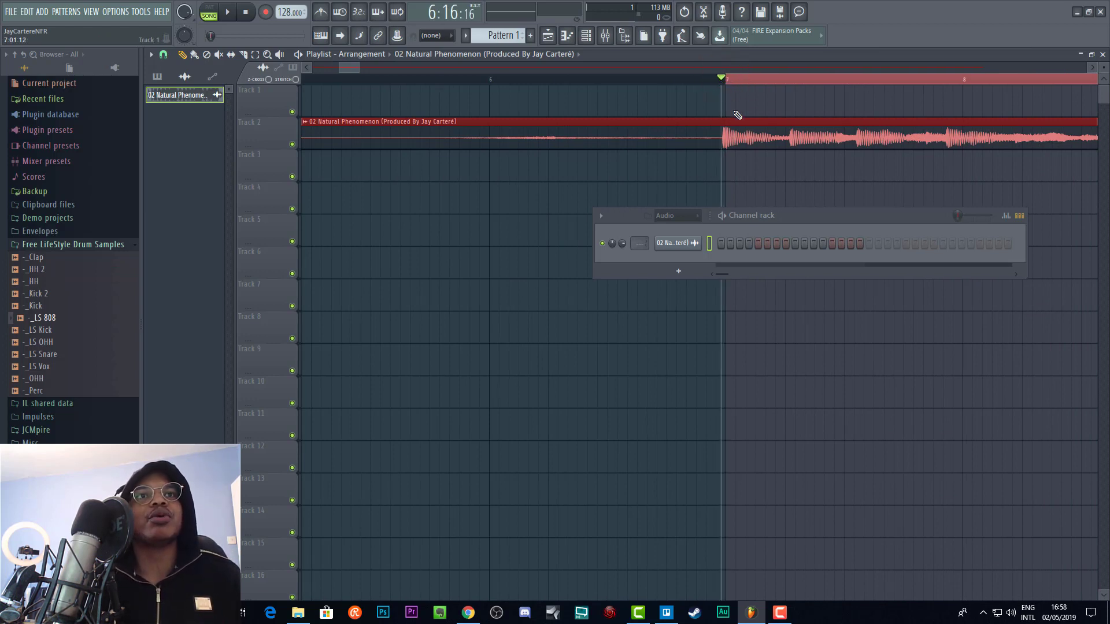
drag(737, 119, 740, 118)
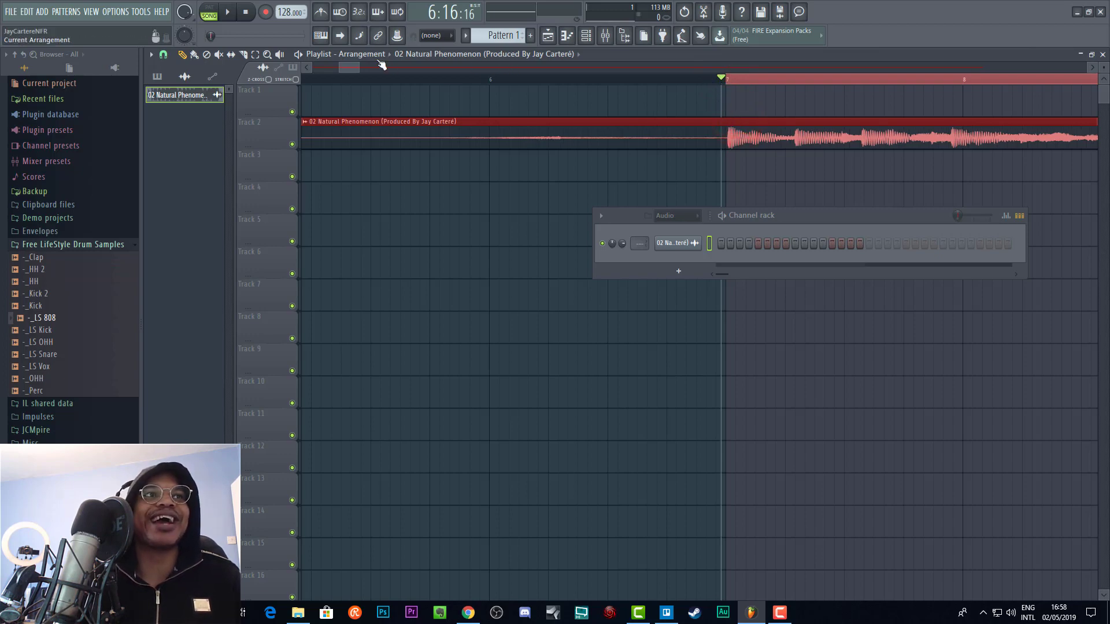
Play the selected four bars from bar 7 to check the clip's alignment with the bar grid.
drag(360, 67, 393, 88)
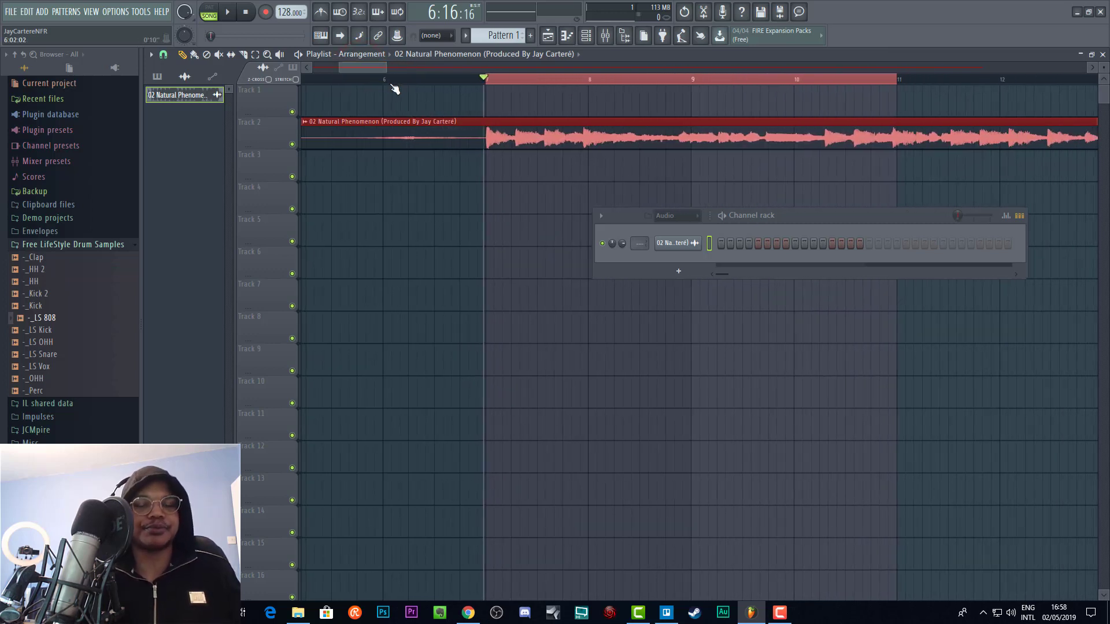
key(space)
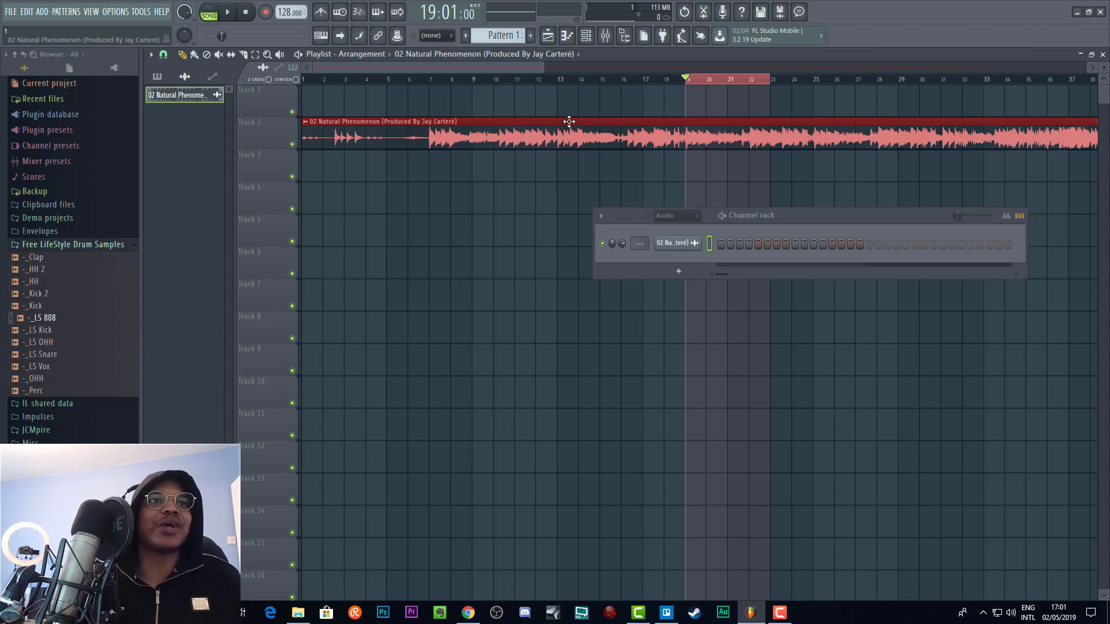
Open the song clip's tempo detection options and close them without choosing a tempo.
double_click(543, 119)
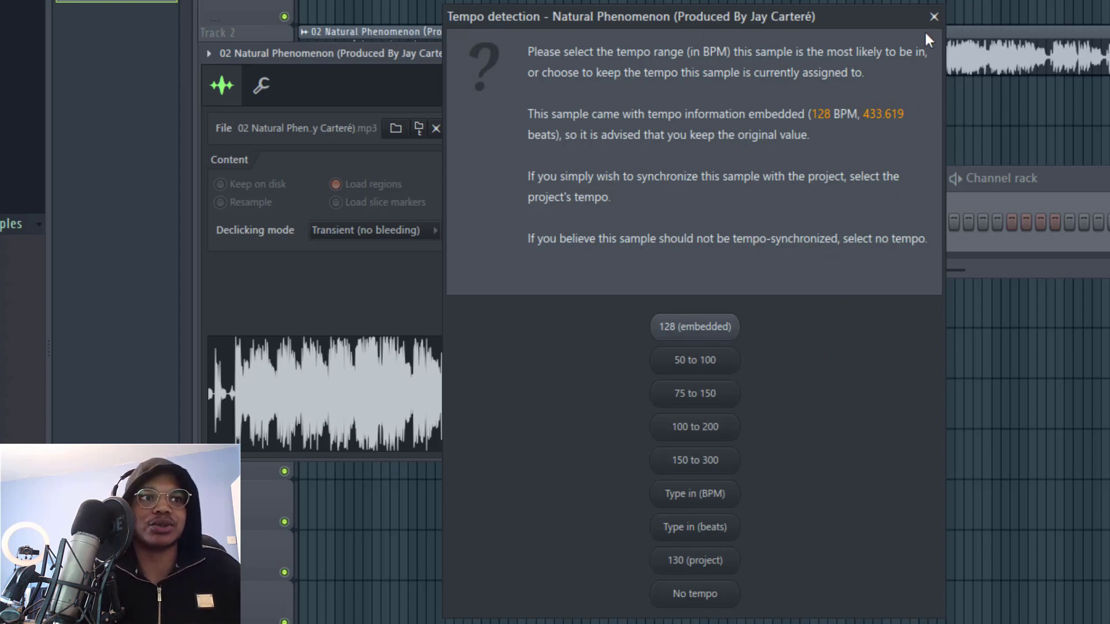
click(933, 17)
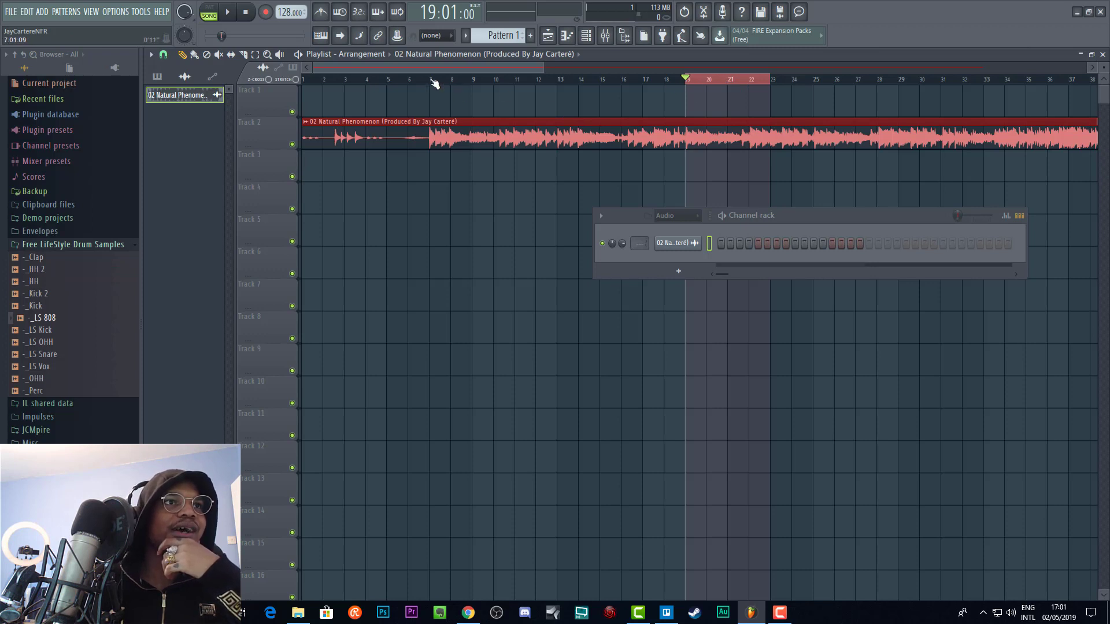
Select the four bars from bar 7 to bar 11 on the timeline and play the loop twice.
mouse_move(429, 79)
mouse_down()
mouse_move(442, 81)
mouse_move(431, 79)
mouse_up()
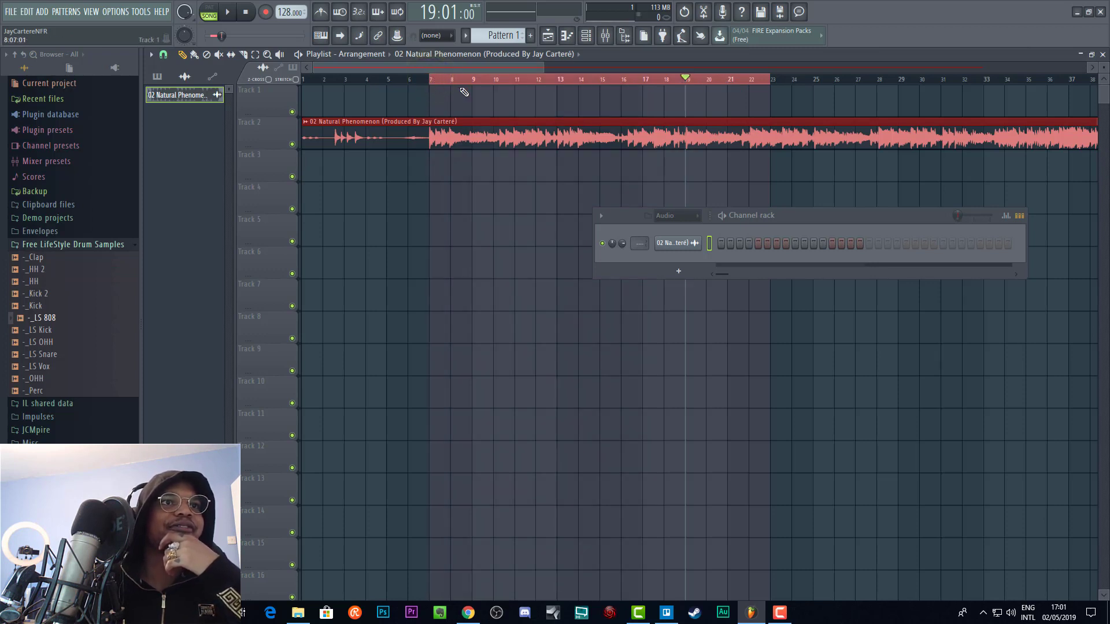
mouse_move(757, 80)
mouse_down()
mouse_move(431, 80)
mouse_move(568, 81)
mouse_move(441, 86)
mouse_up()
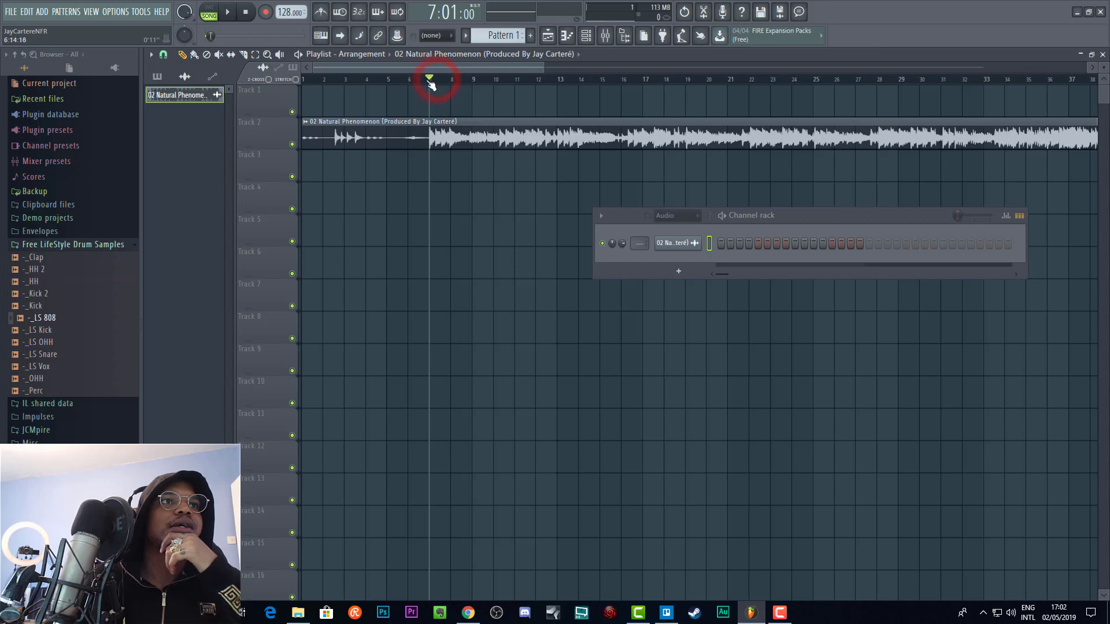
mouse_move(427, 80)
mouse_down()
mouse_move(512, 88)
mouse_move(514, 69)
mouse_move(429, 69)
mouse_up()
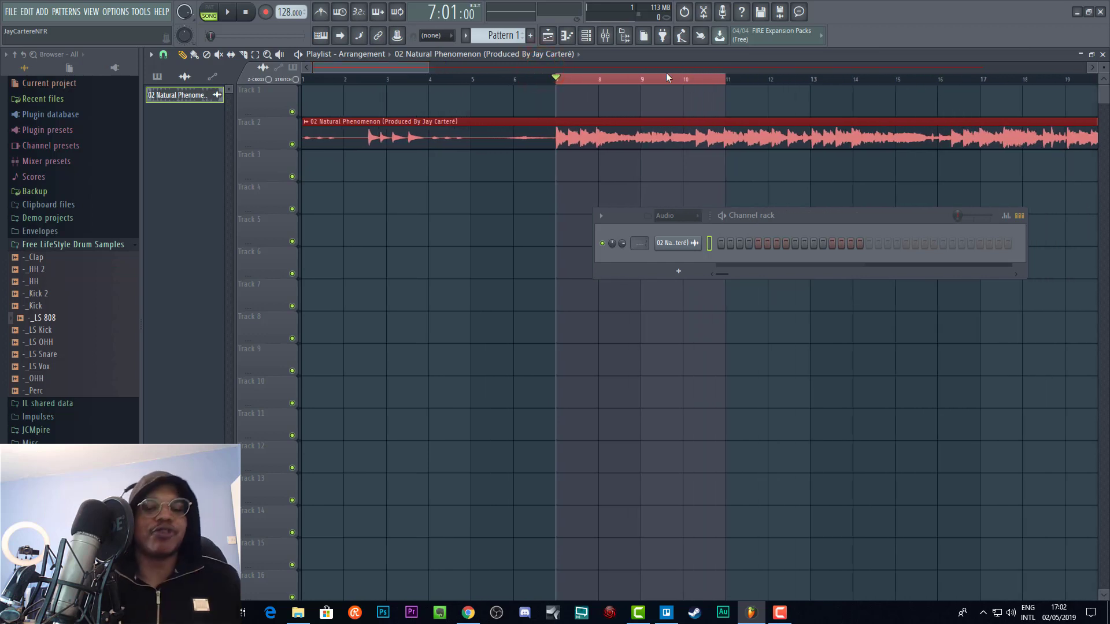
key(space)
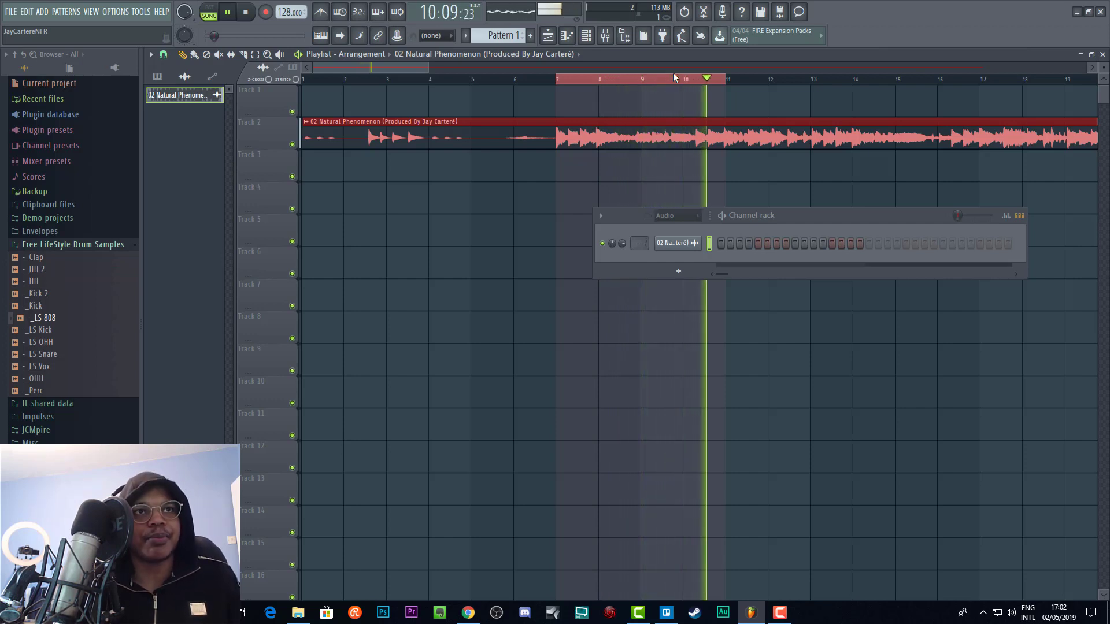
key(space)
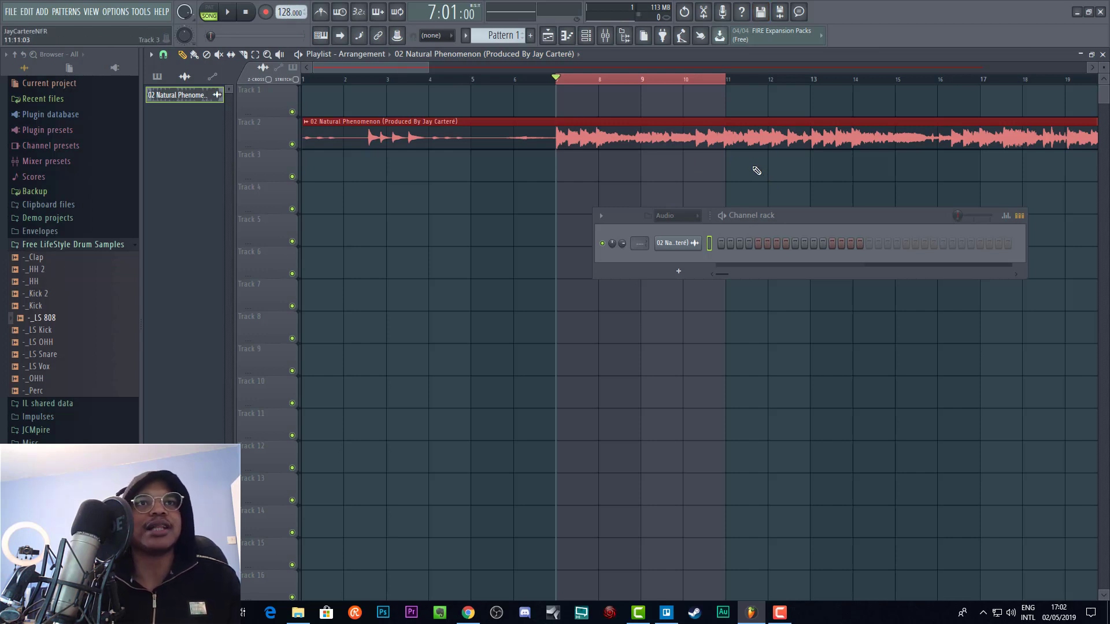
key(space)
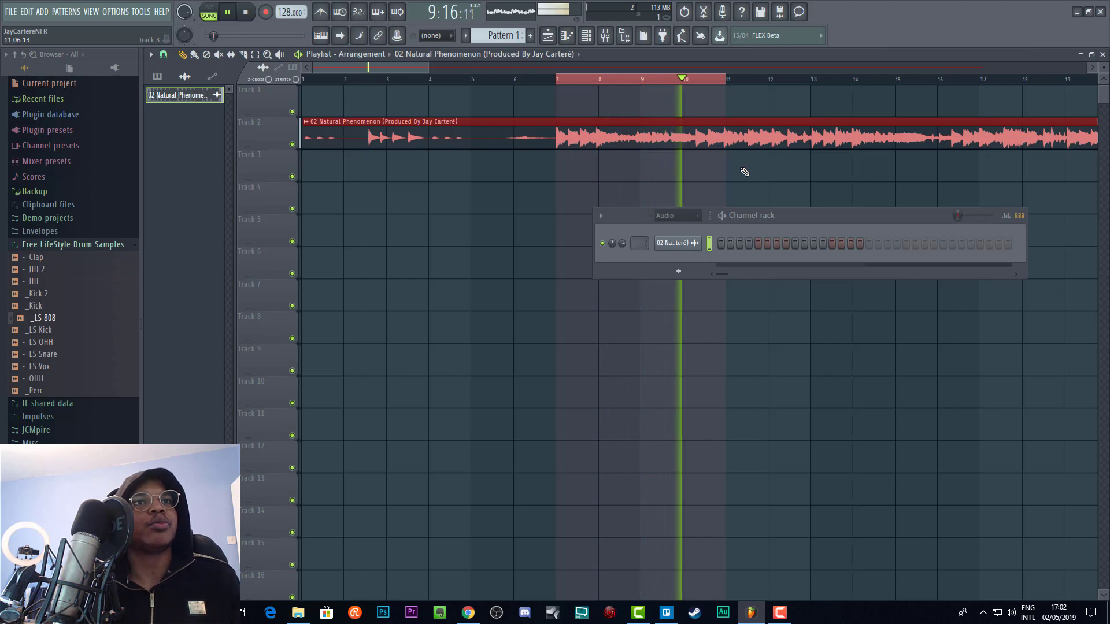
key(space)
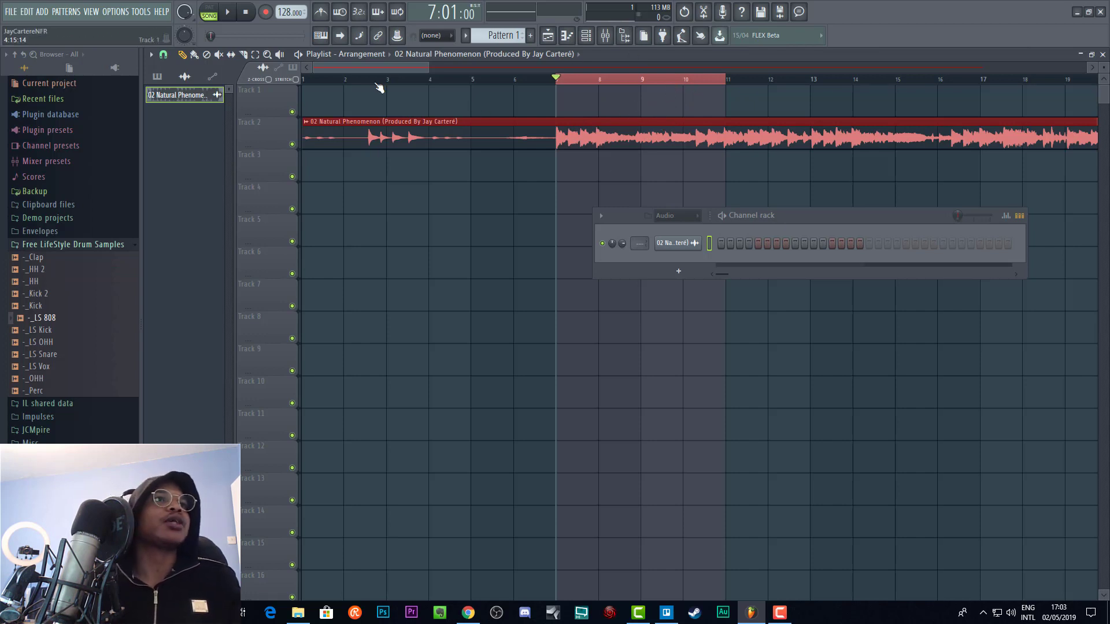
click(284, 12)
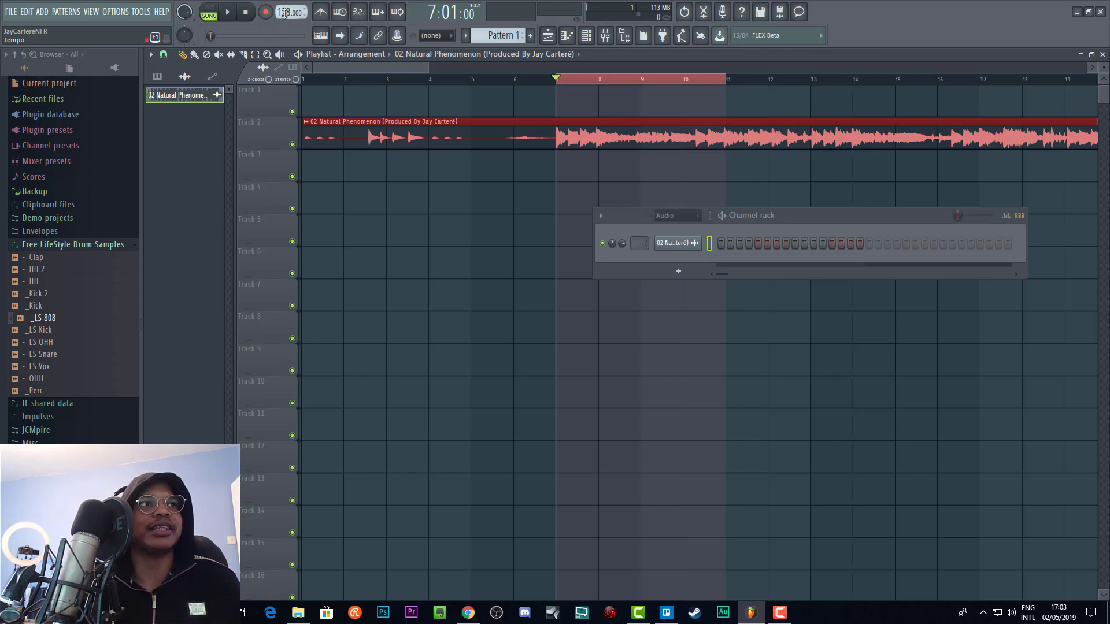
drag(283, 12, 283, 16)
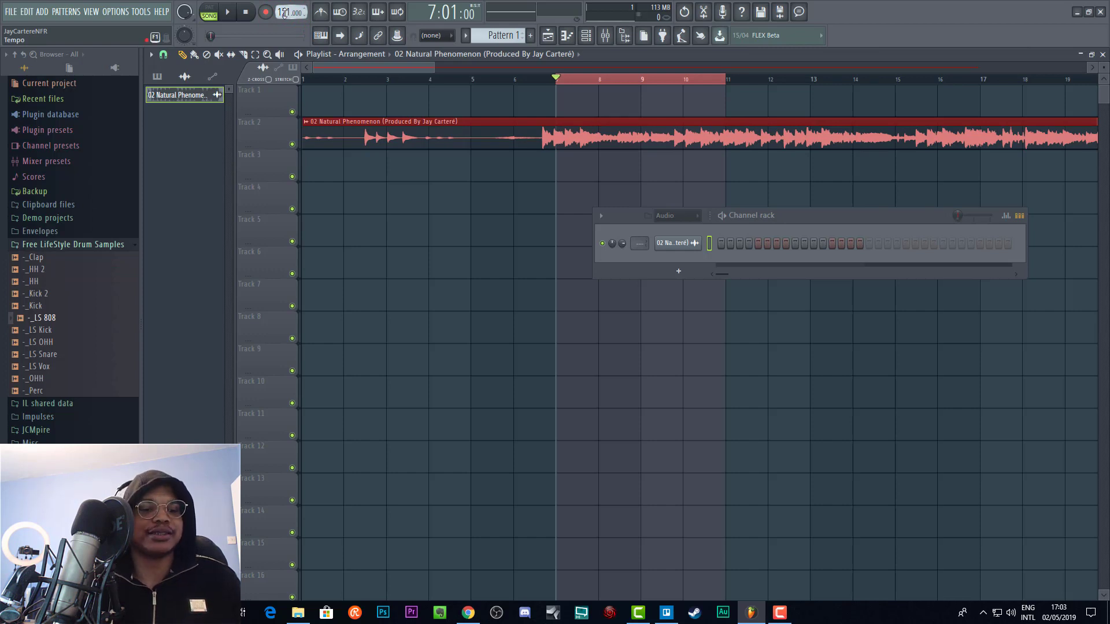
key(ctrl+z)
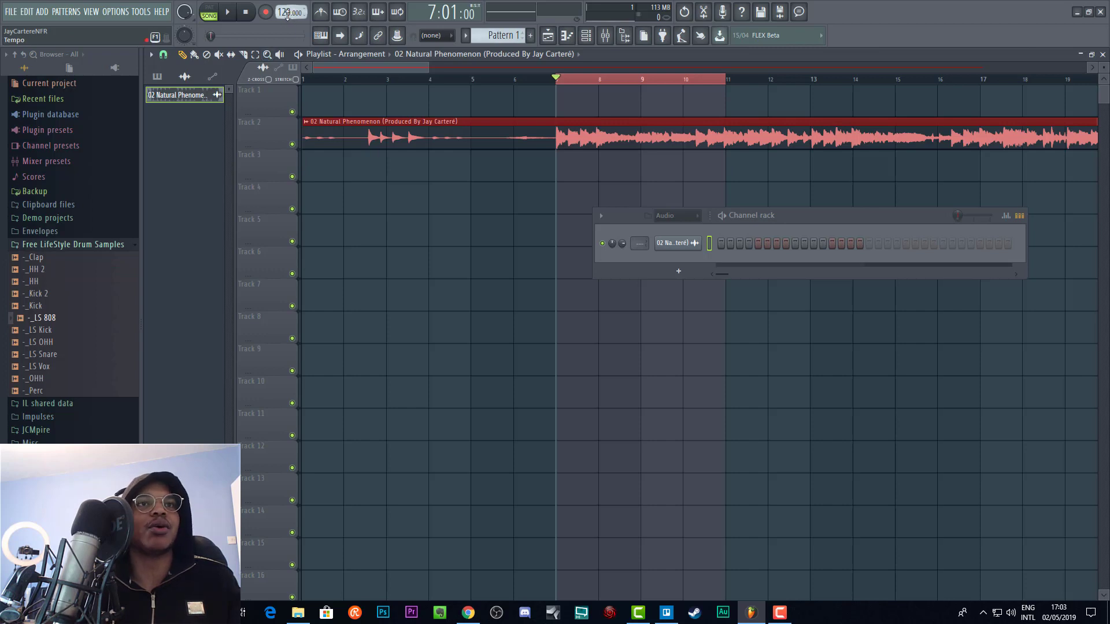
Set the project tempo to 140 BPM.
drag(288, 14, 288, 0)
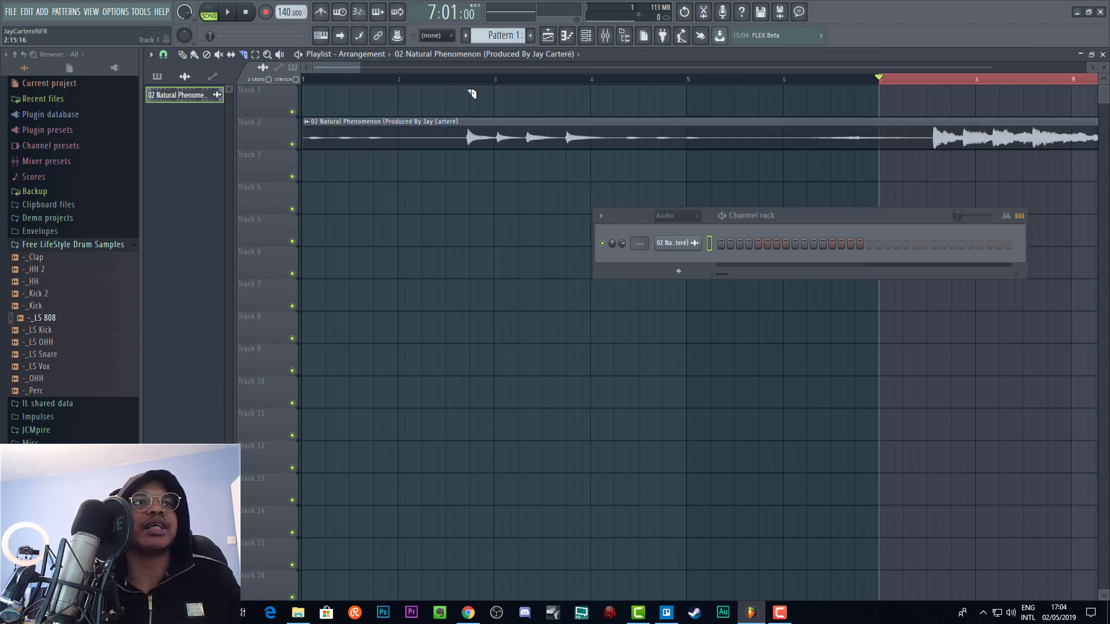
Set the playlist's snap to (none) and slice the Track 2 clip right where its drop begins.
mouse_move(331, 67)
mouse_down()
mouse_move(383, 67)
mouse_move(351, 67)
mouse_up()
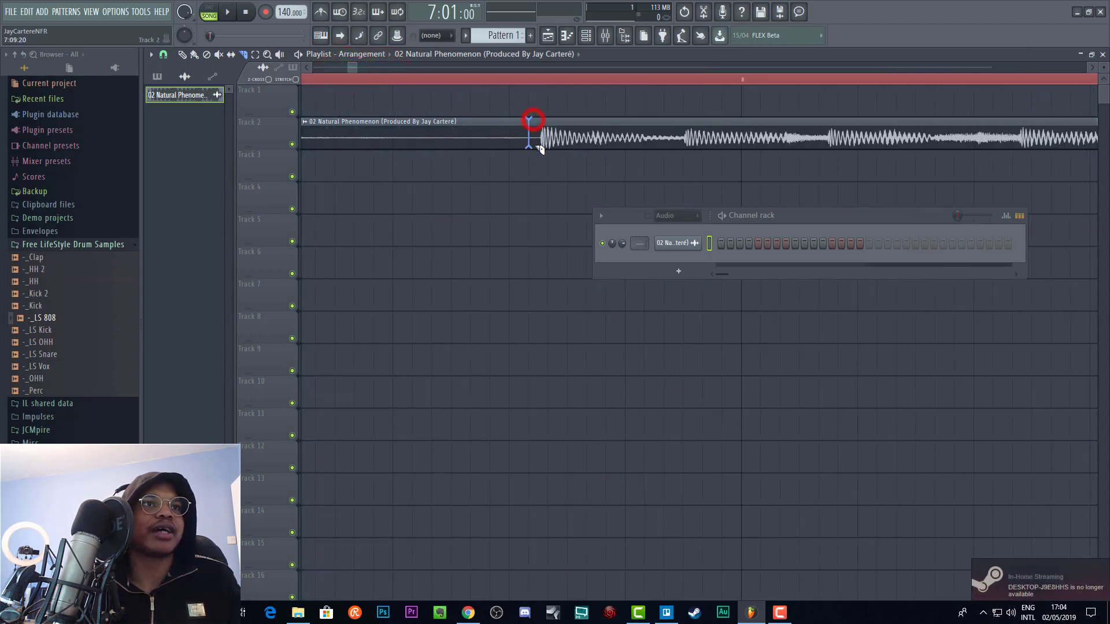
drag(538, 148, 537, 110)
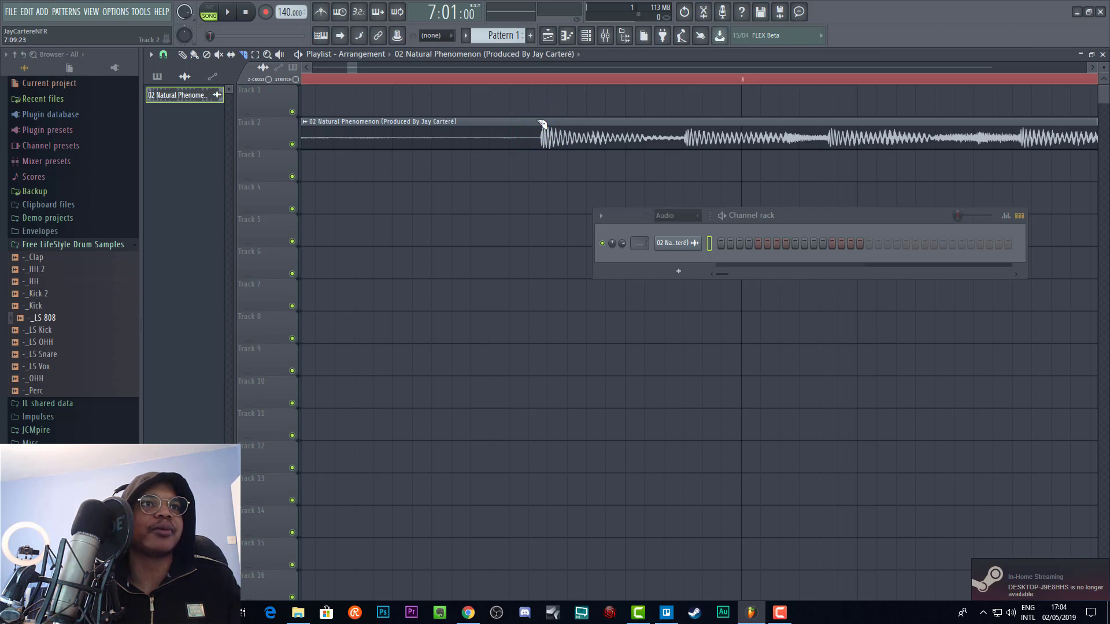
click(537, 118)
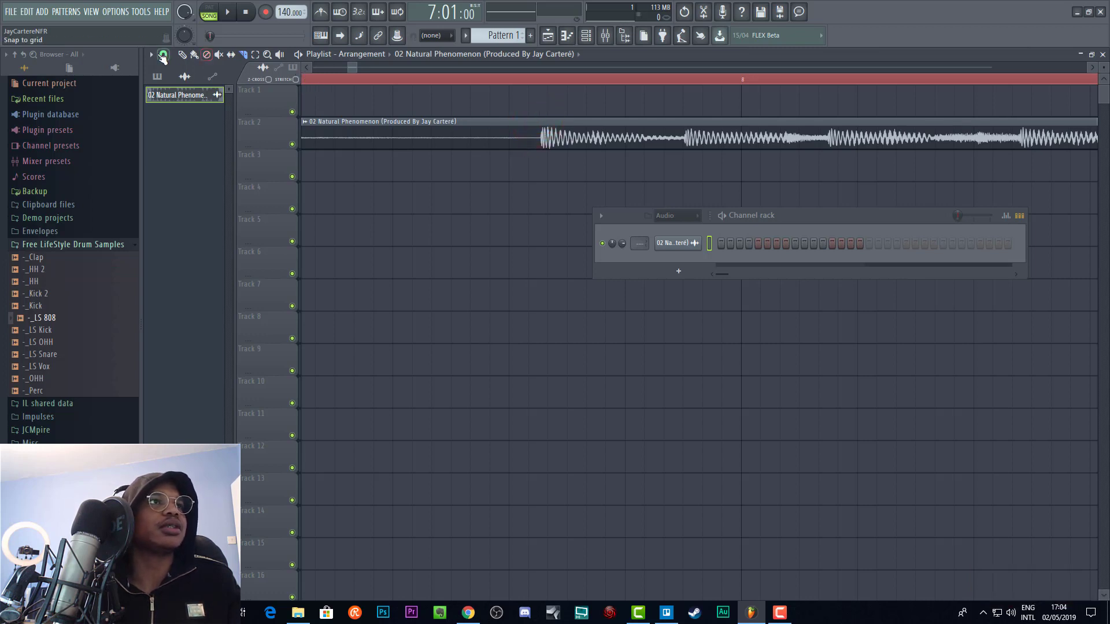
click(163, 55)
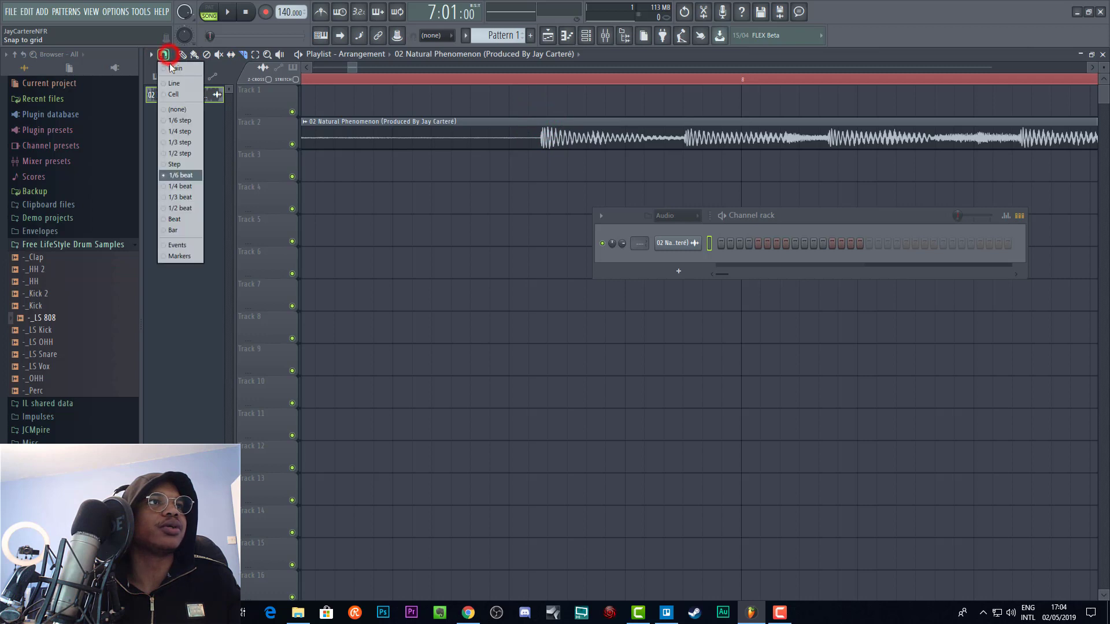
click(178, 108)
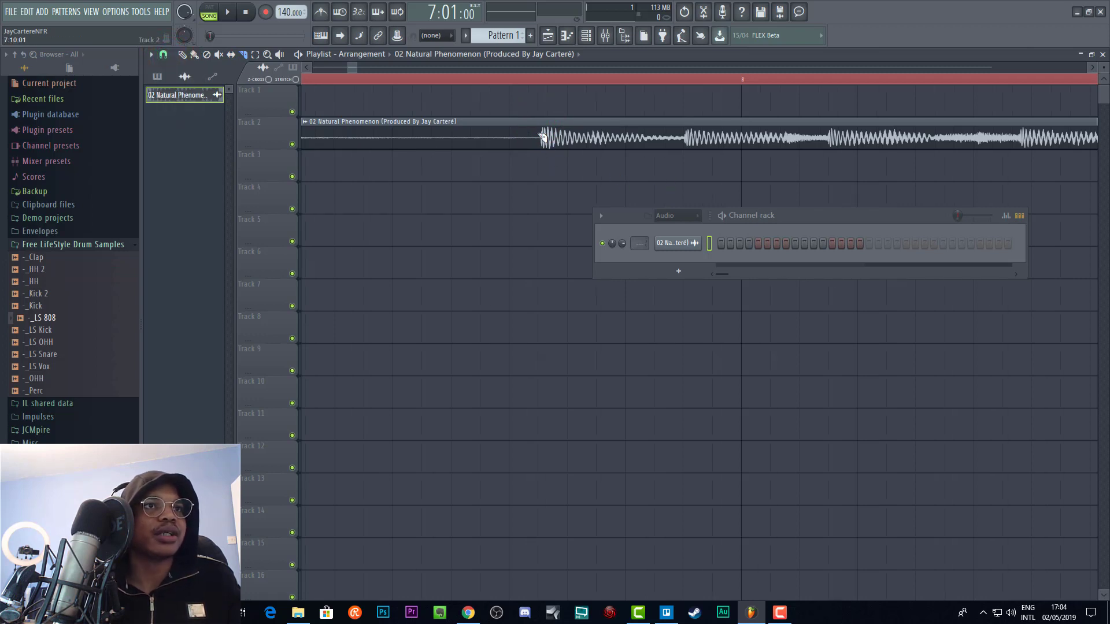
drag(542, 123, 544, 156)
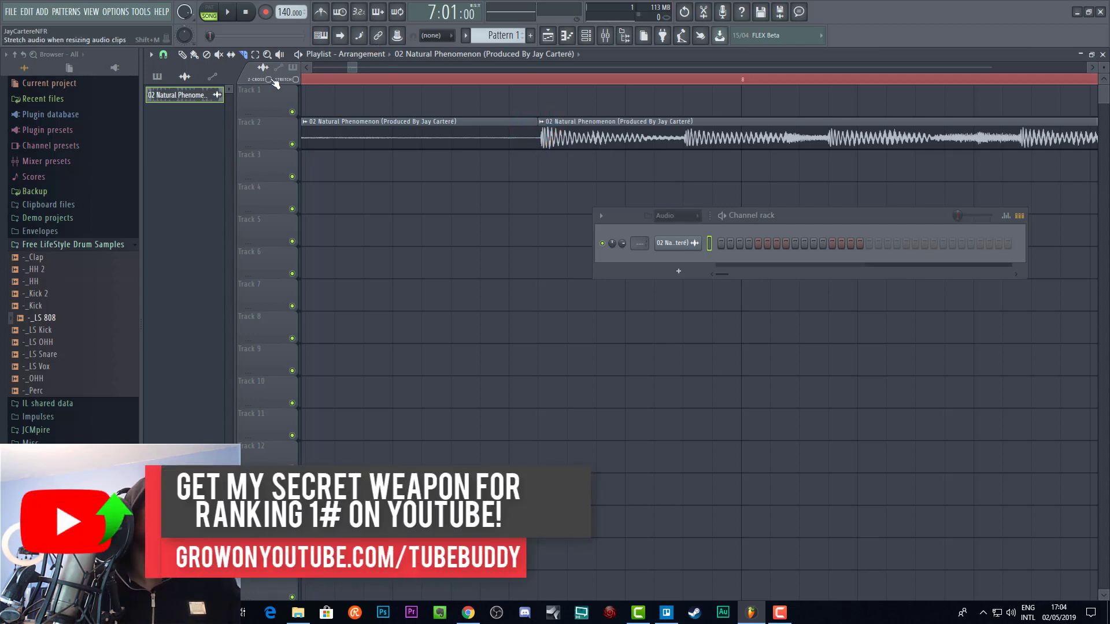
Set the playlist's snap to Bar and move the sliced-off drop clip one bar later with the draw tool.
click(183, 55)
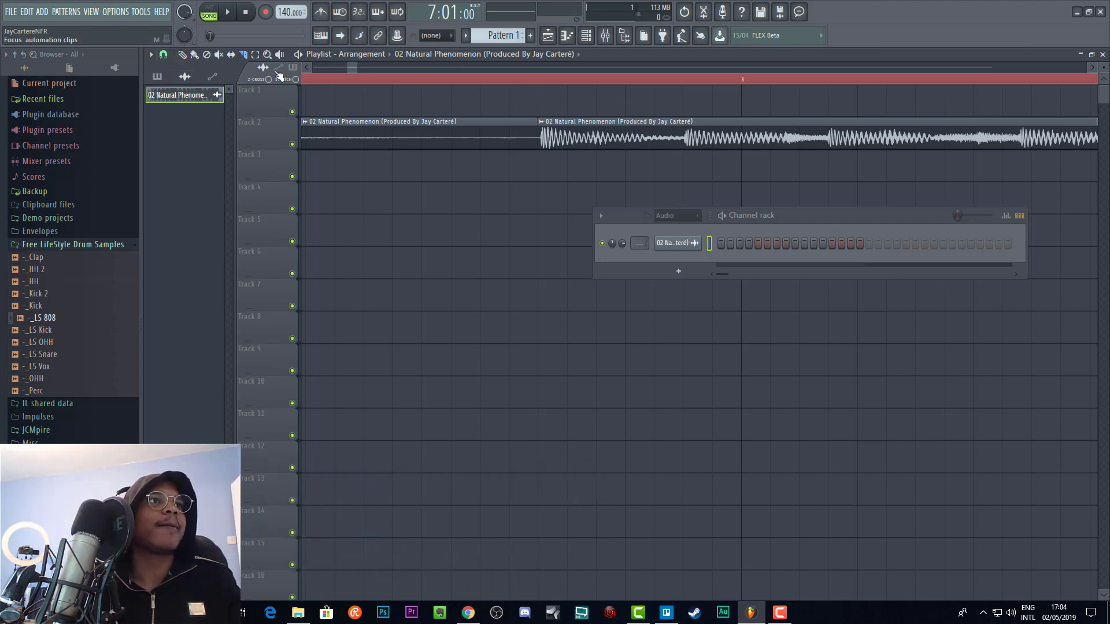
click(163, 54)
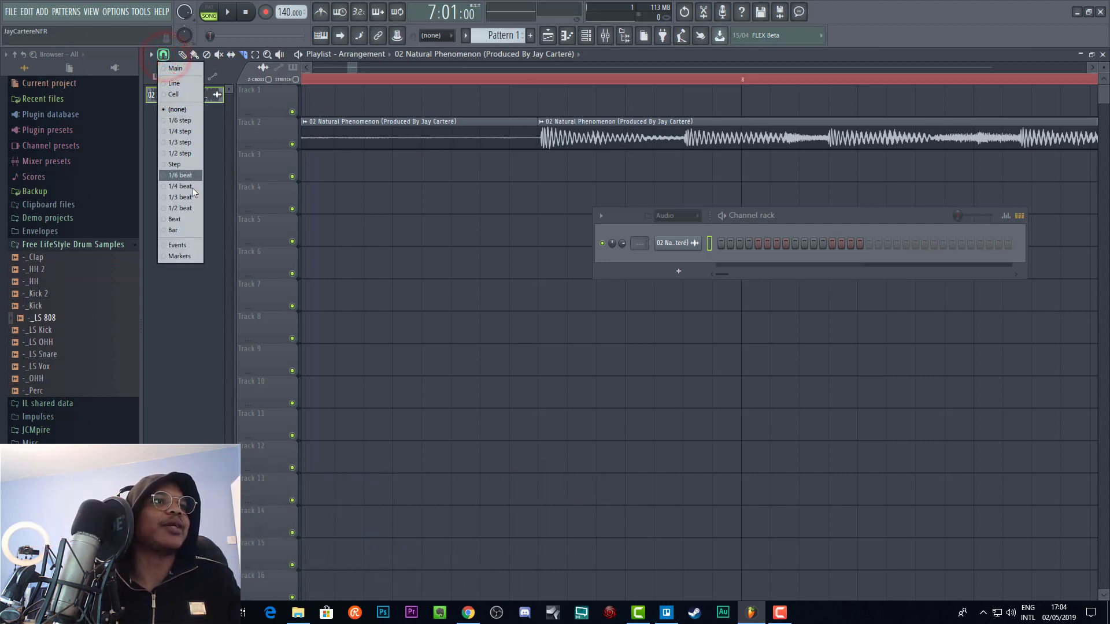
click(192, 229)
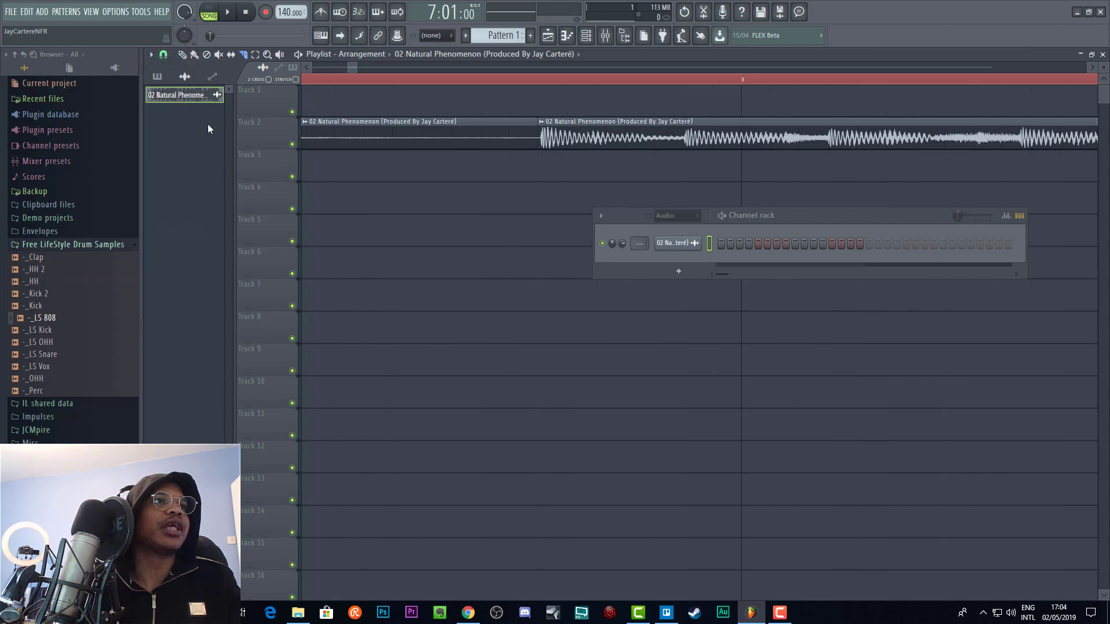
click(183, 56)
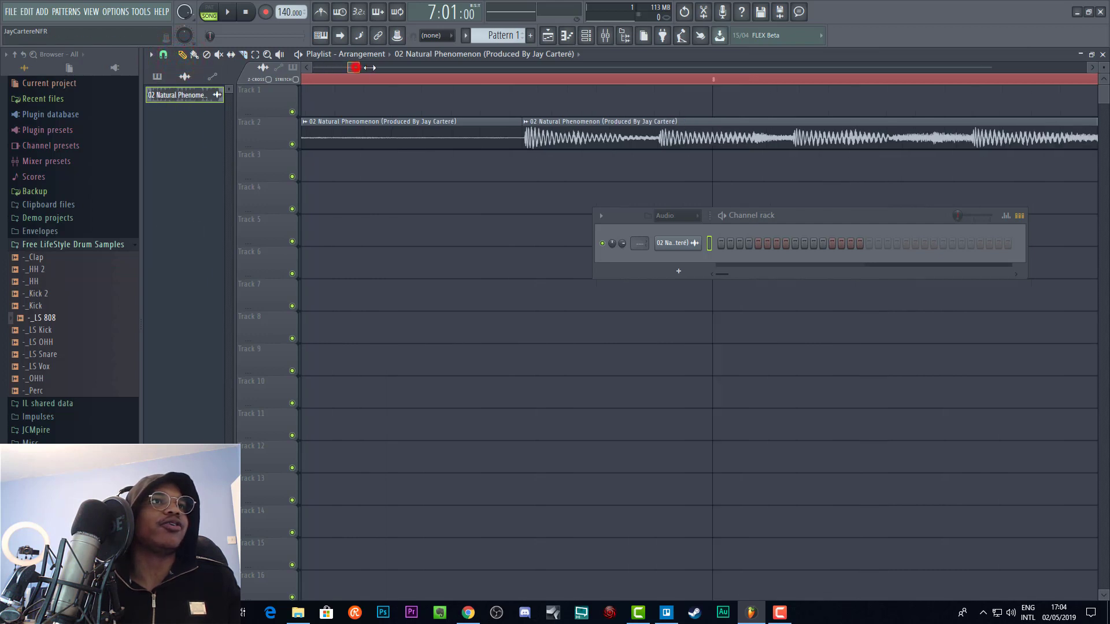
drag(354, 67, 409, 67)
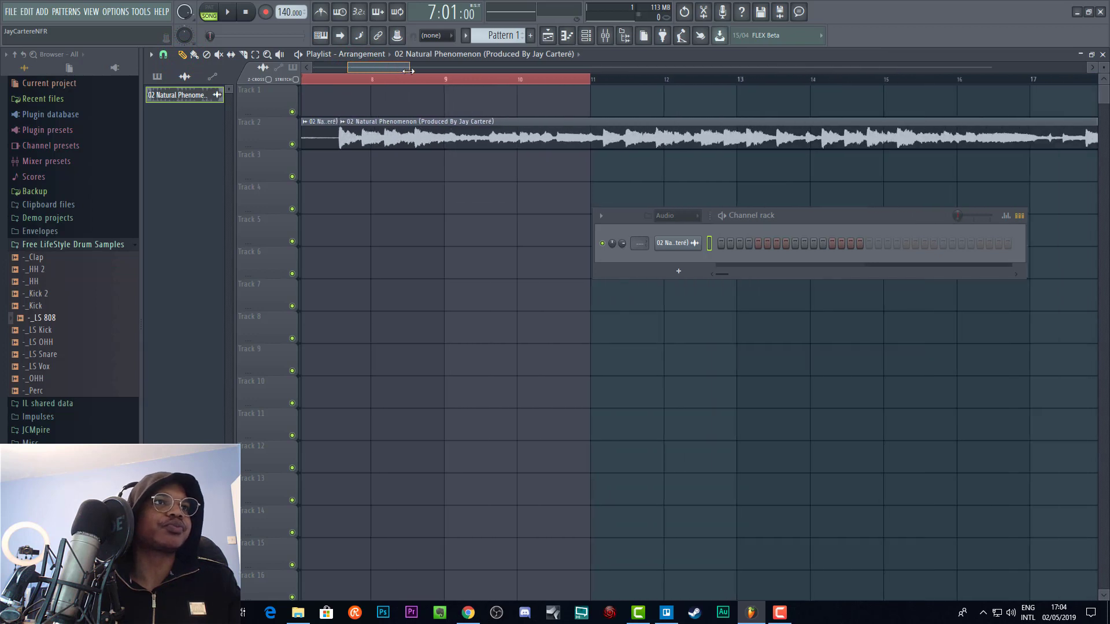
click(375, 127)
drag(396, 121, 468, 121)
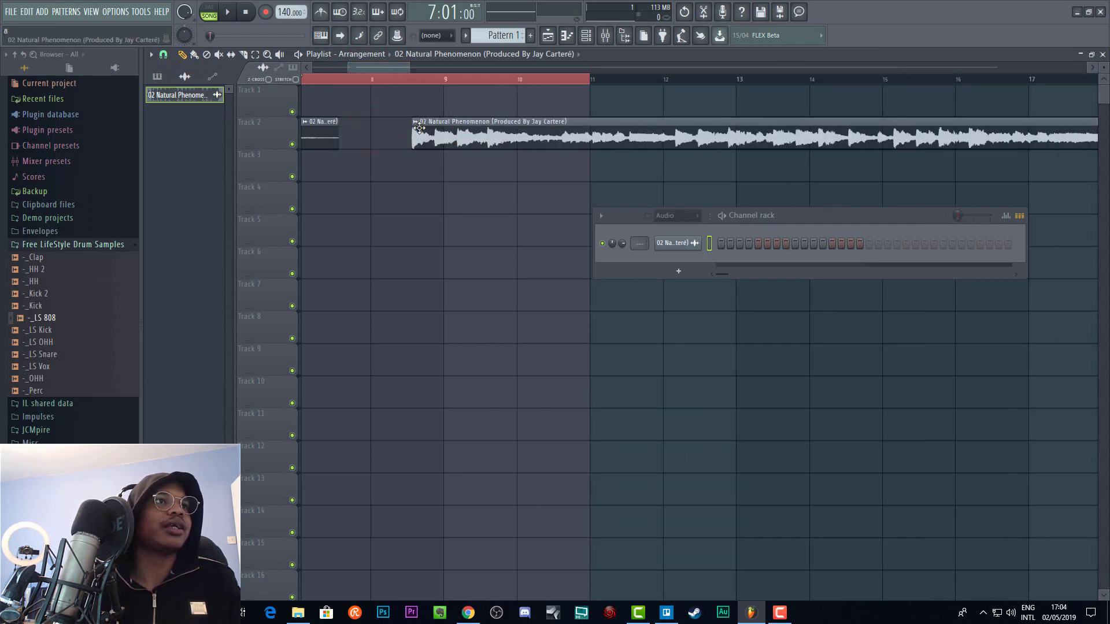
Set the playlist's snap to 1/6 beat and move the drop clip so it starts at bar 8.
click(164, 54)
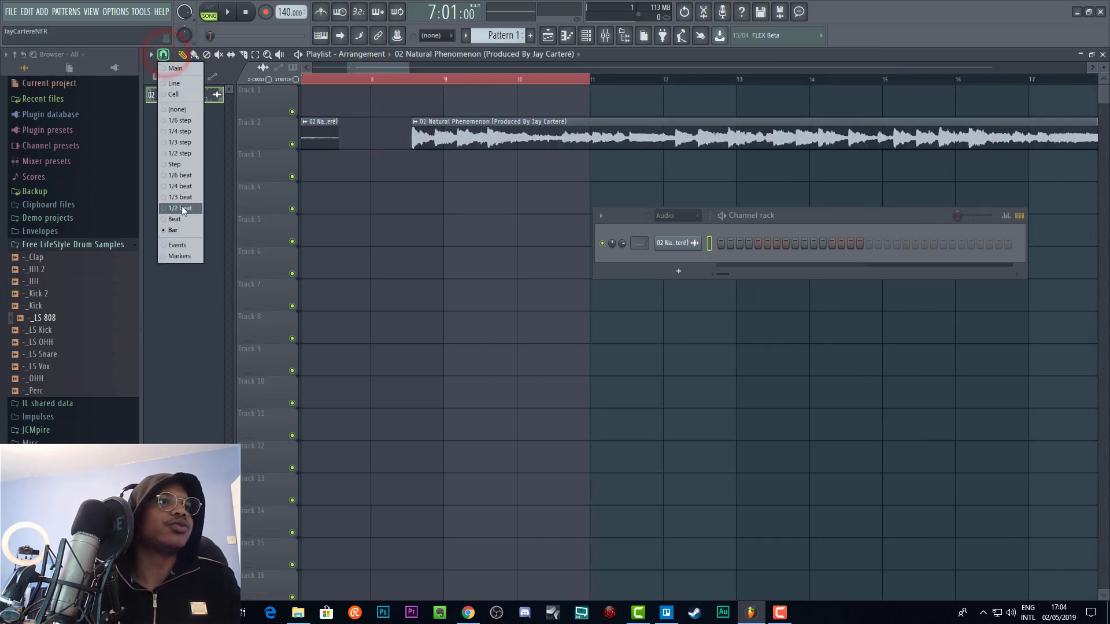
click(180, 185)
drag(461, 121, 422, 122)
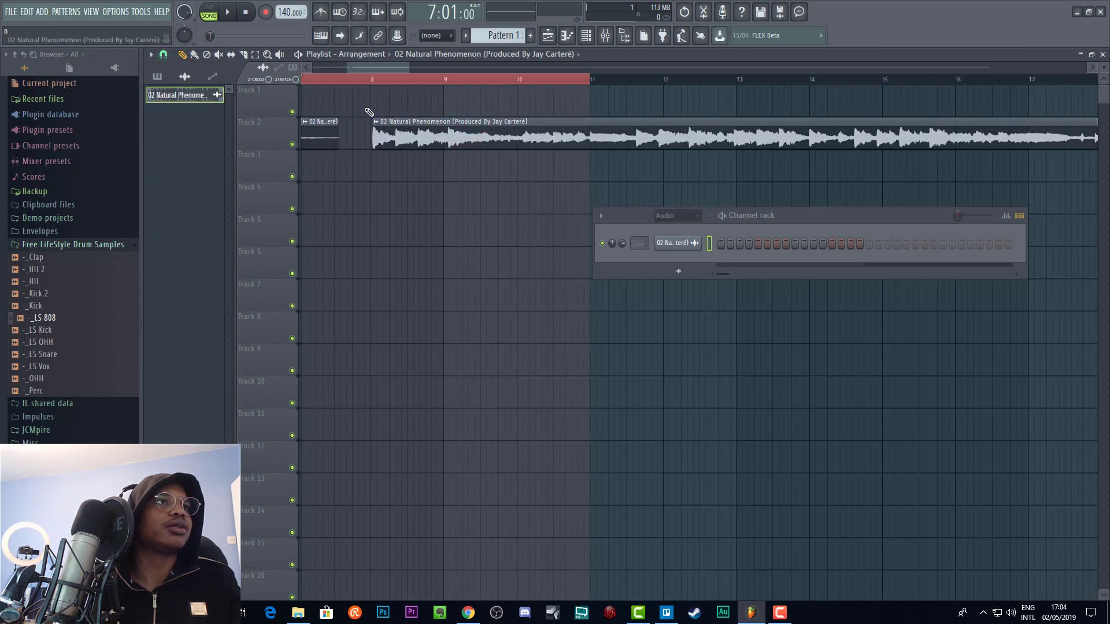
Set the playlist's snap to Bar and drag the drop clip along the whole-bar grid.
click(163, 55)
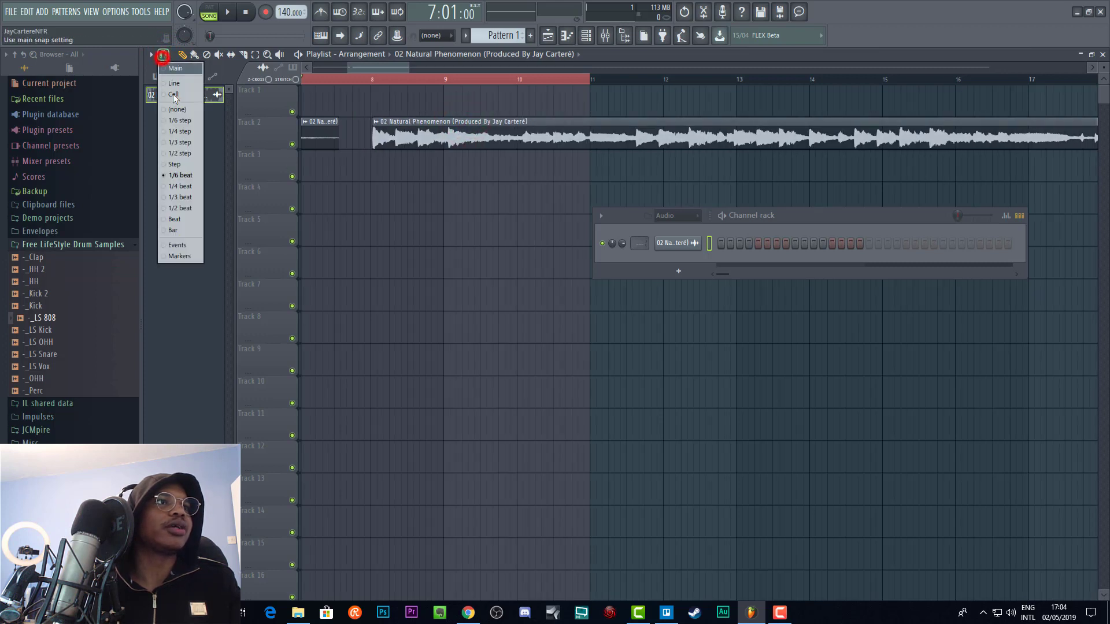
click(185, 226)
drag(403, 120, 488, 139)
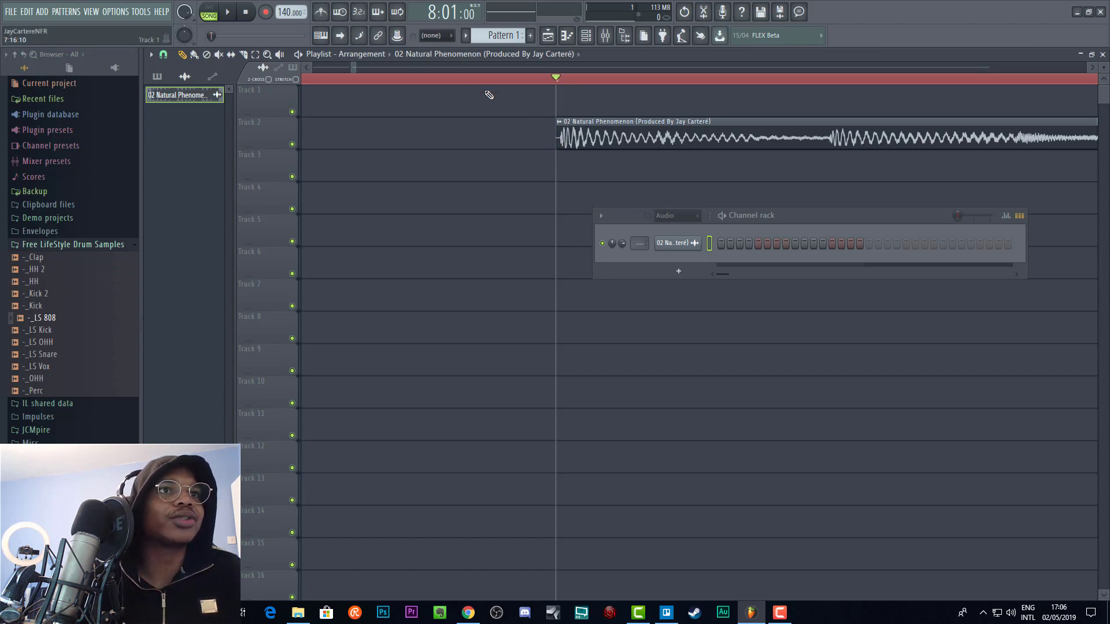
Line up the trimmed drop clip's start with bar 8 and play the four-bar loop from there.
mouse_move(358, 64)
mouse_down()
mouse_move(373, 67)
mouse_move(343, 68)
mouse_up()
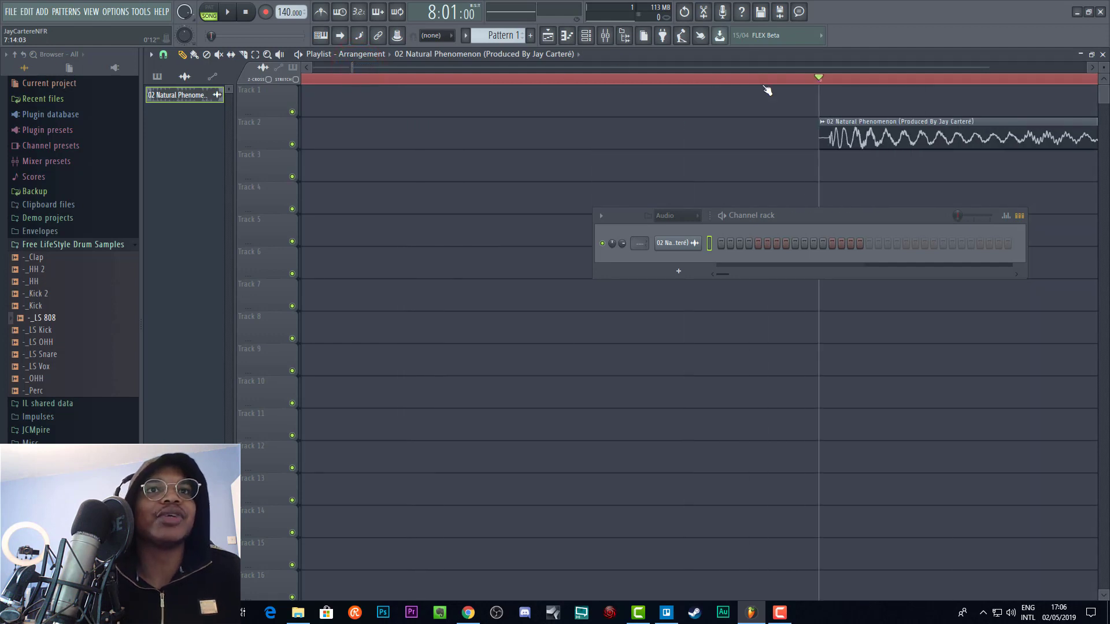
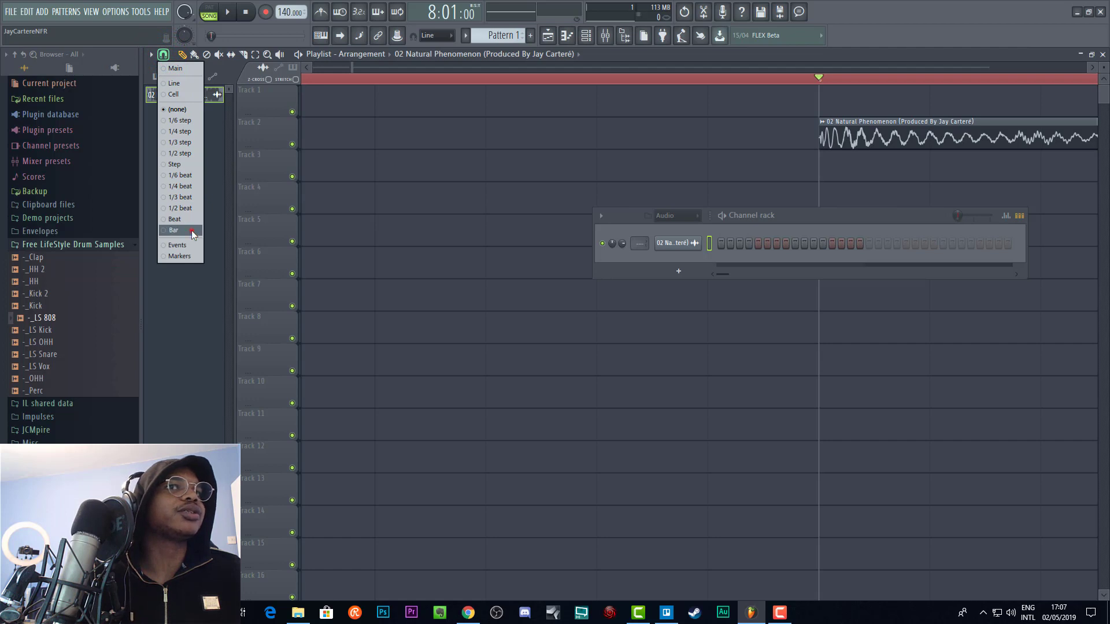
drag(842, 123, 792, 126)
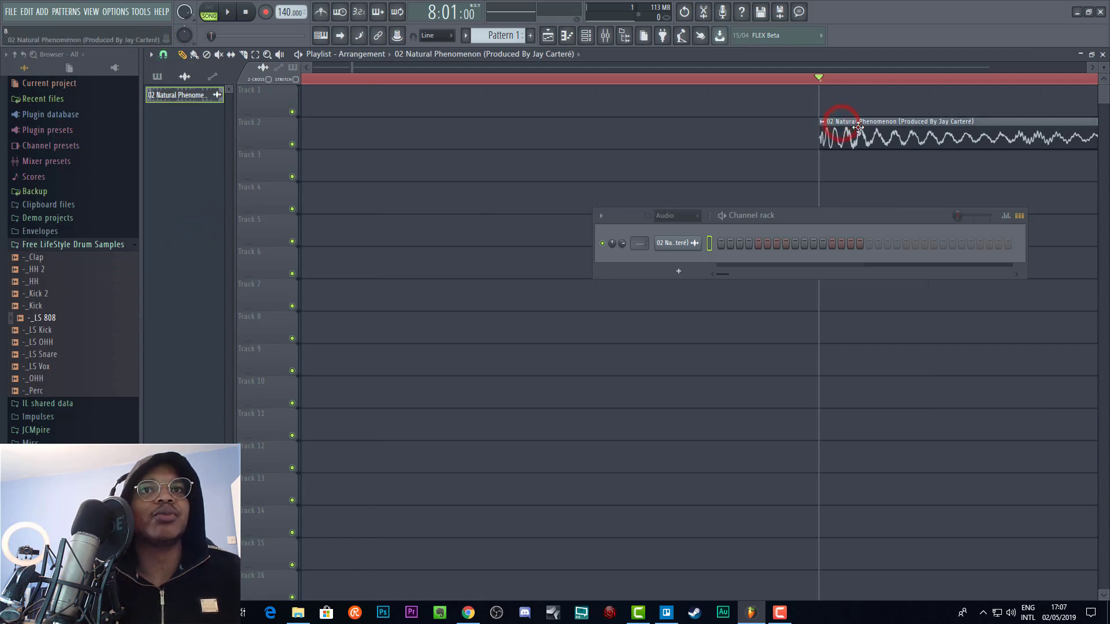
drag(353, 67, 483, 81)
key(space)
key(space)
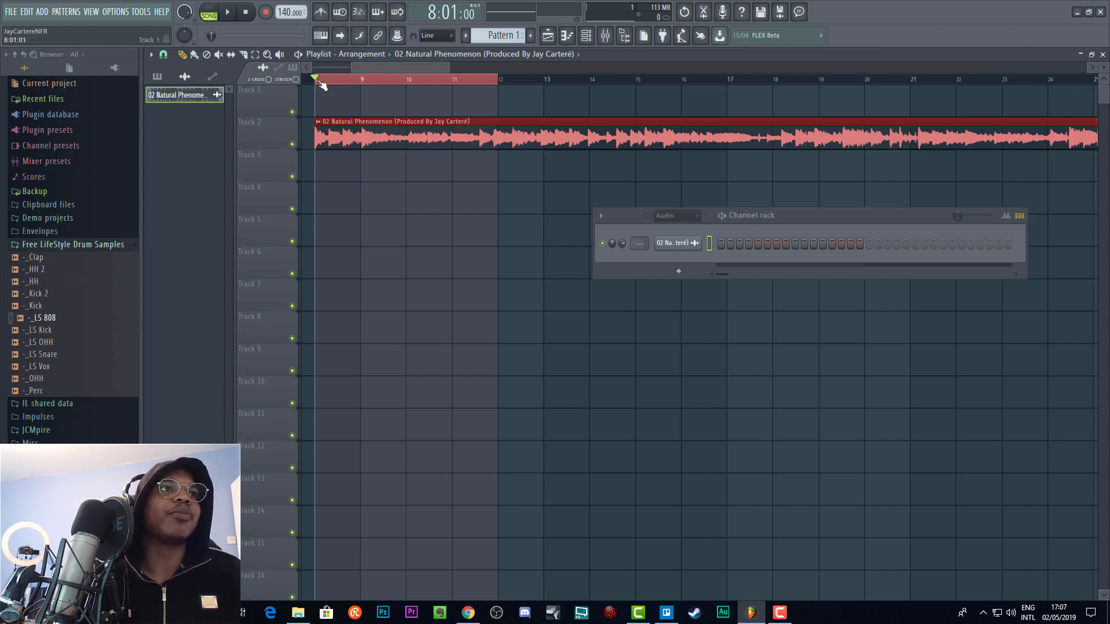
Play the four-bar loop from bar 8 to hear the aligned drop clip at the current tempo.
scroll(319, 81, left, 6)
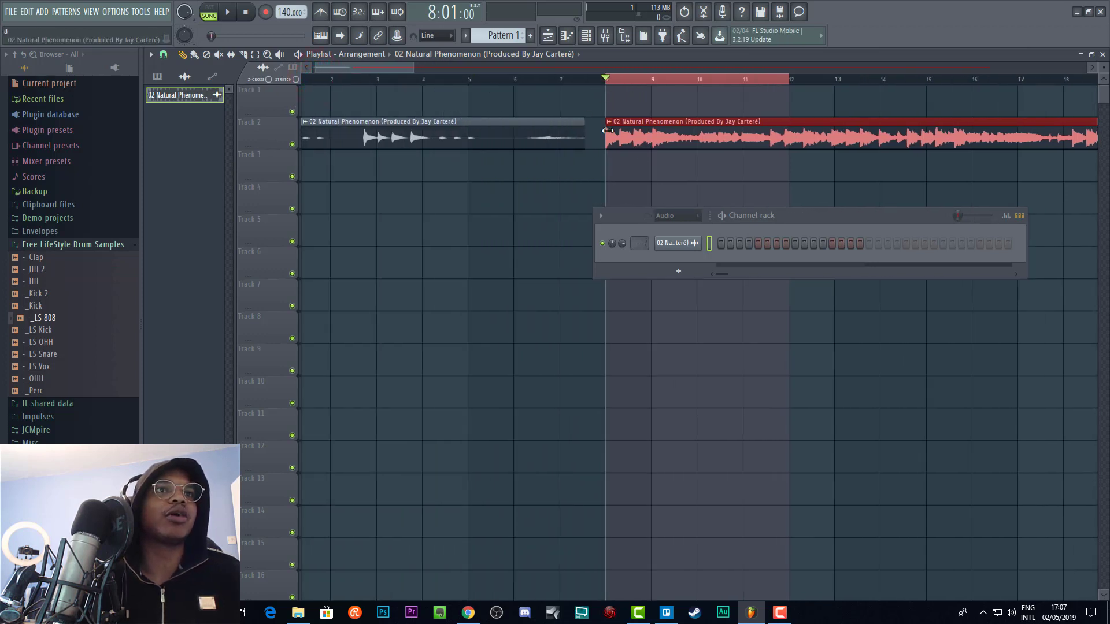
key(space)
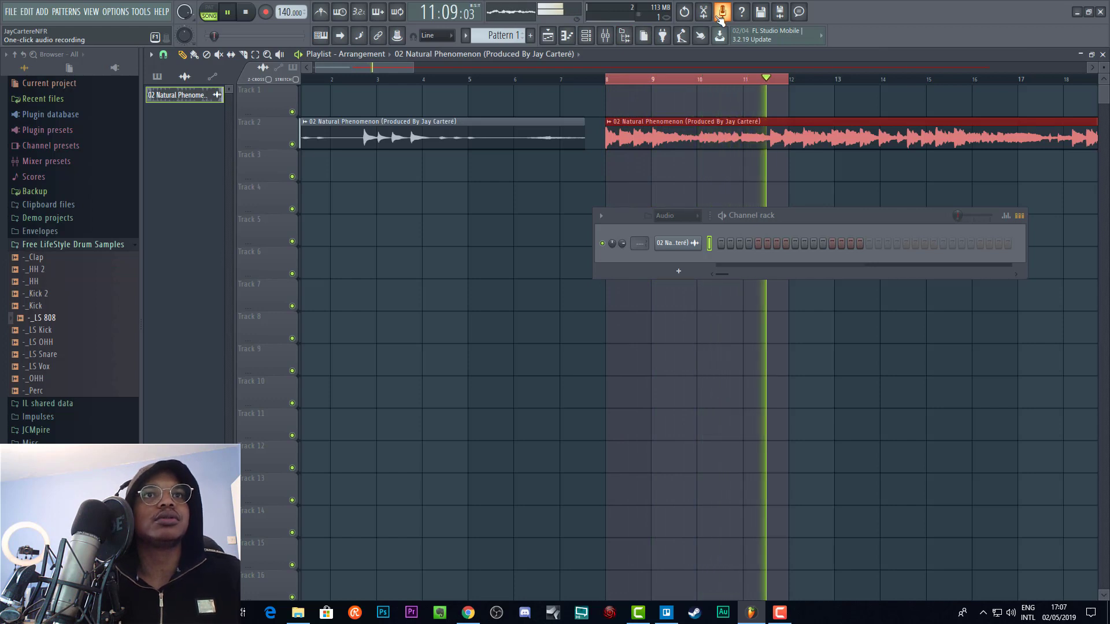
key(space)
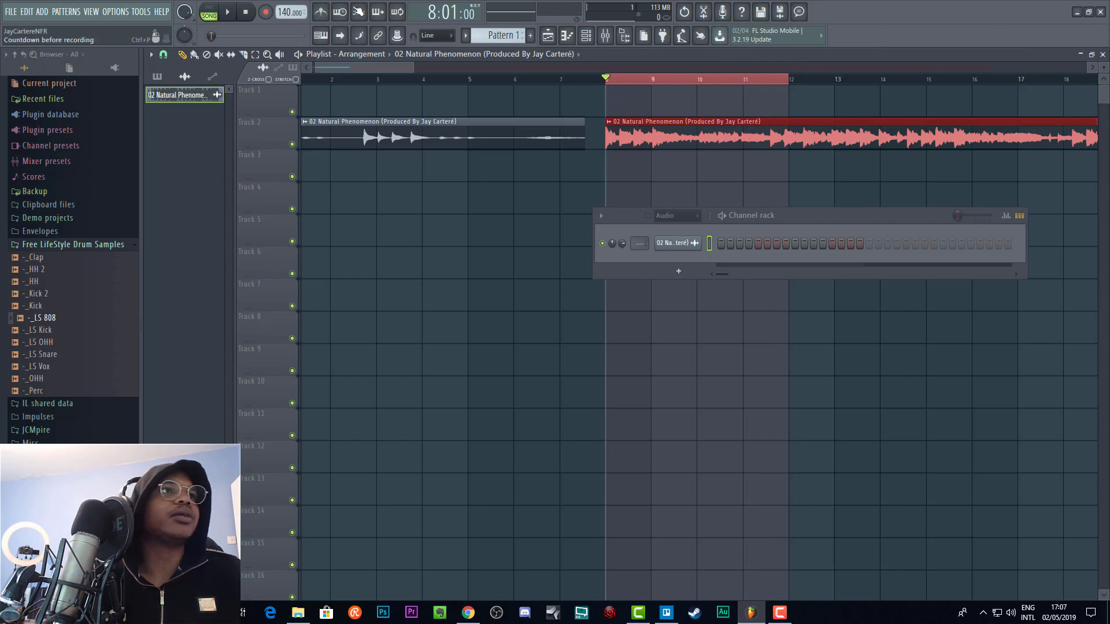
Try project tempos of 136 and 156 BPM, playing the bar 8 loop at 156 BPM.
drag(284, 8, 283, 11)
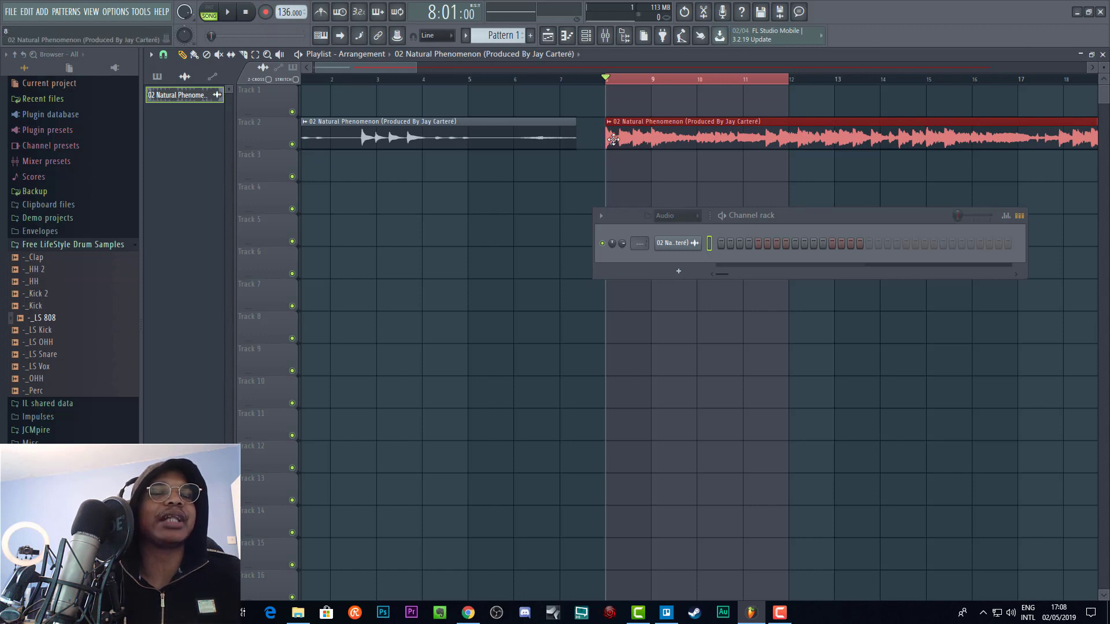
drag(286, 12, 286, 6)
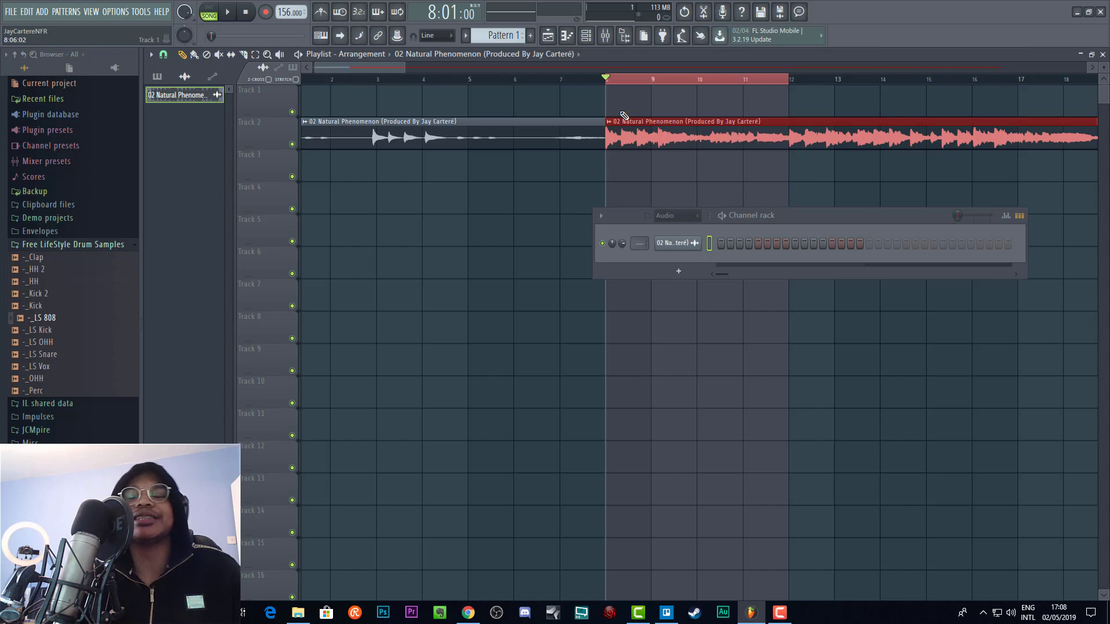
key(space)
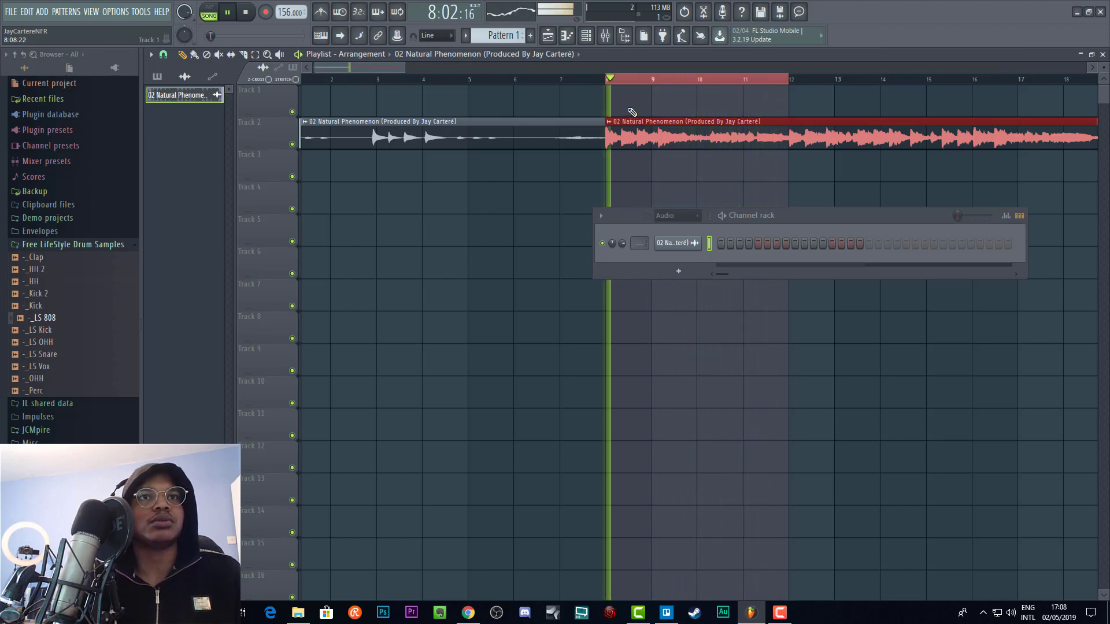
key(space)
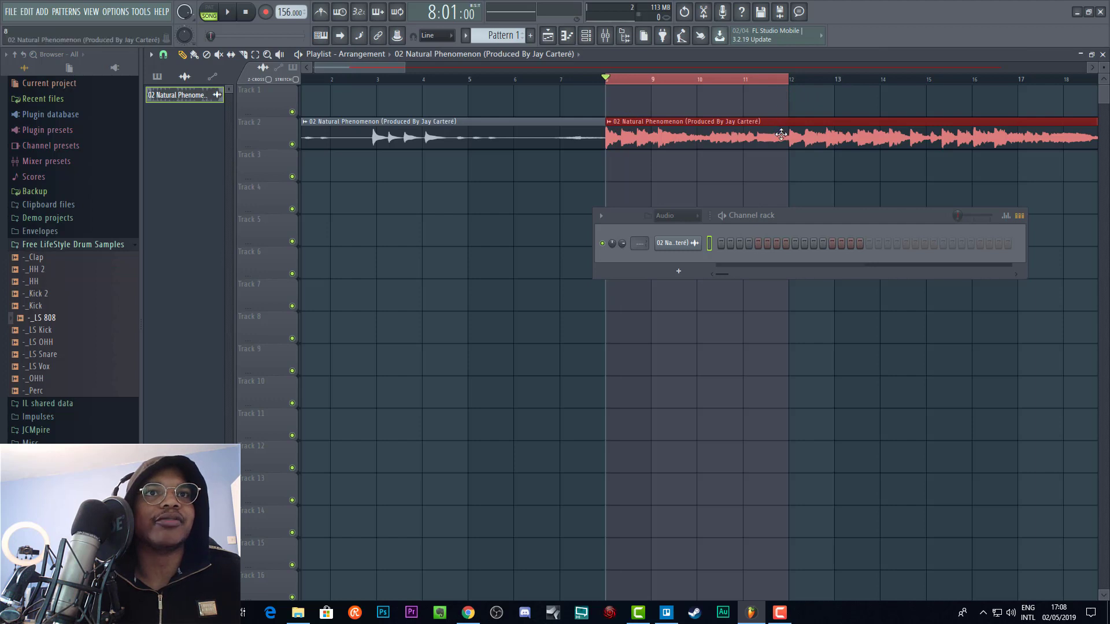
Raise the project tempo to 163 BPM and play the four-bar loop to check it.
drag(285, 10, 286, 1)
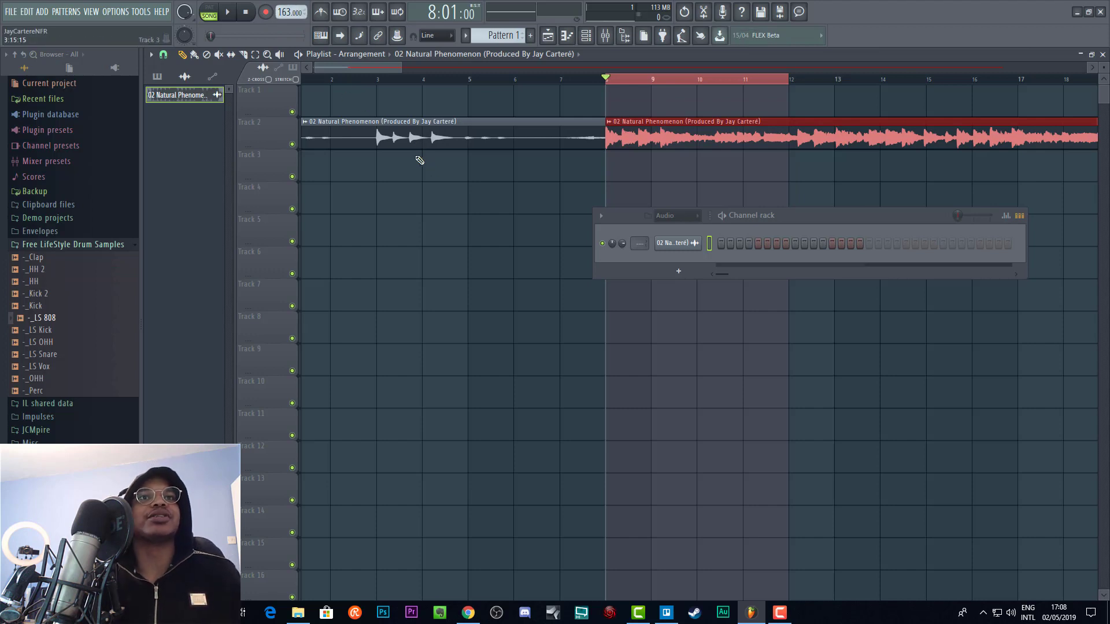
key(space)
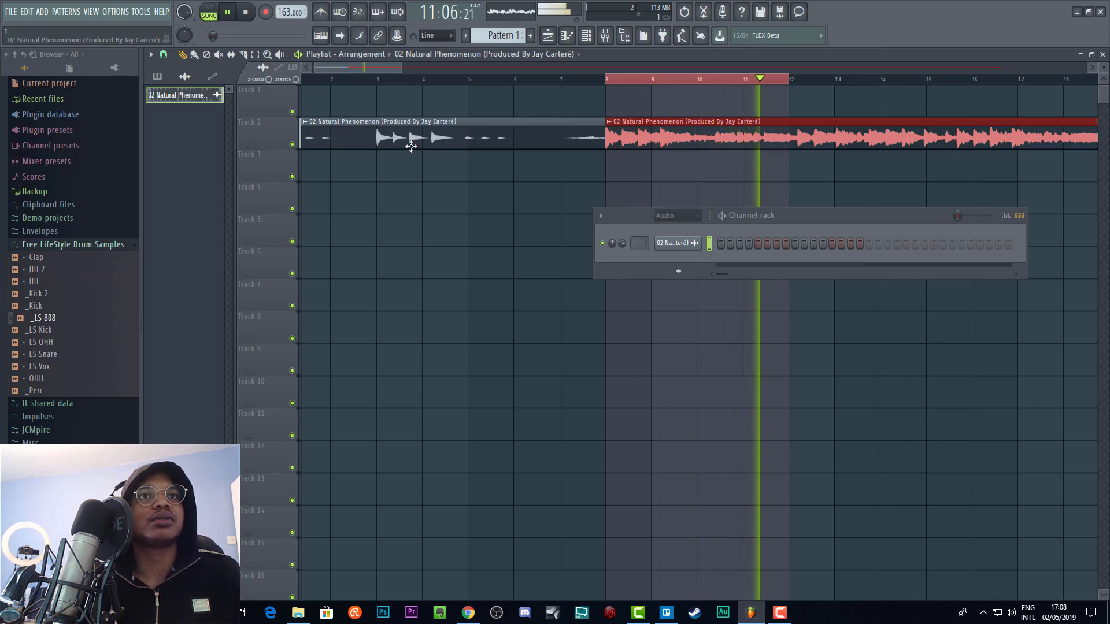
key(space)
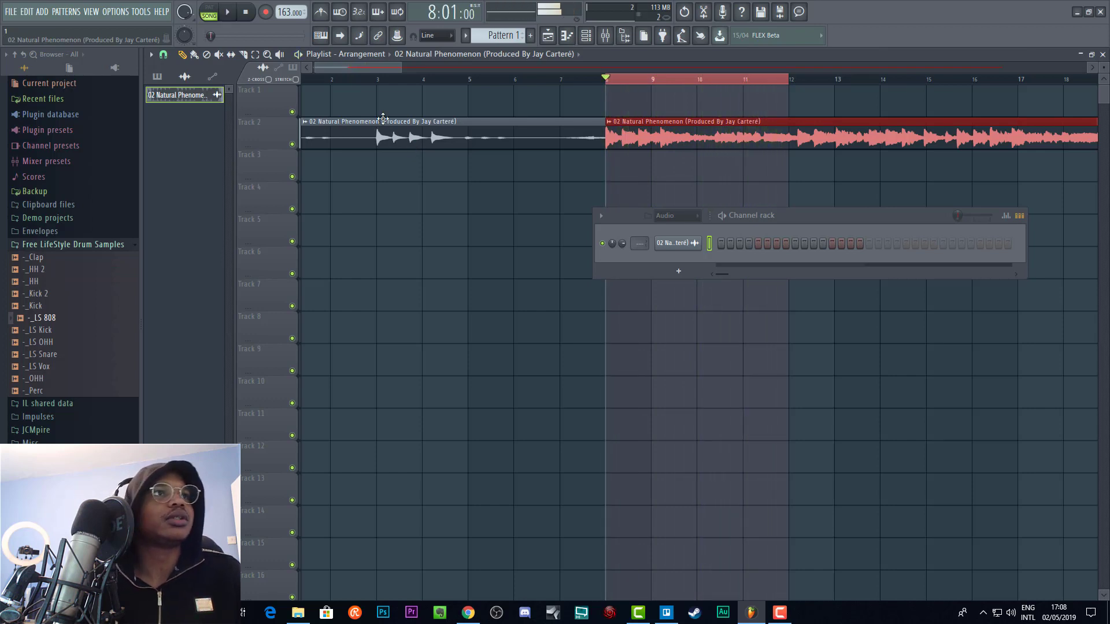
Set the project tempo to 165 BPM and play the four-bar loop twice.
drag(285, 12, 285, 8)
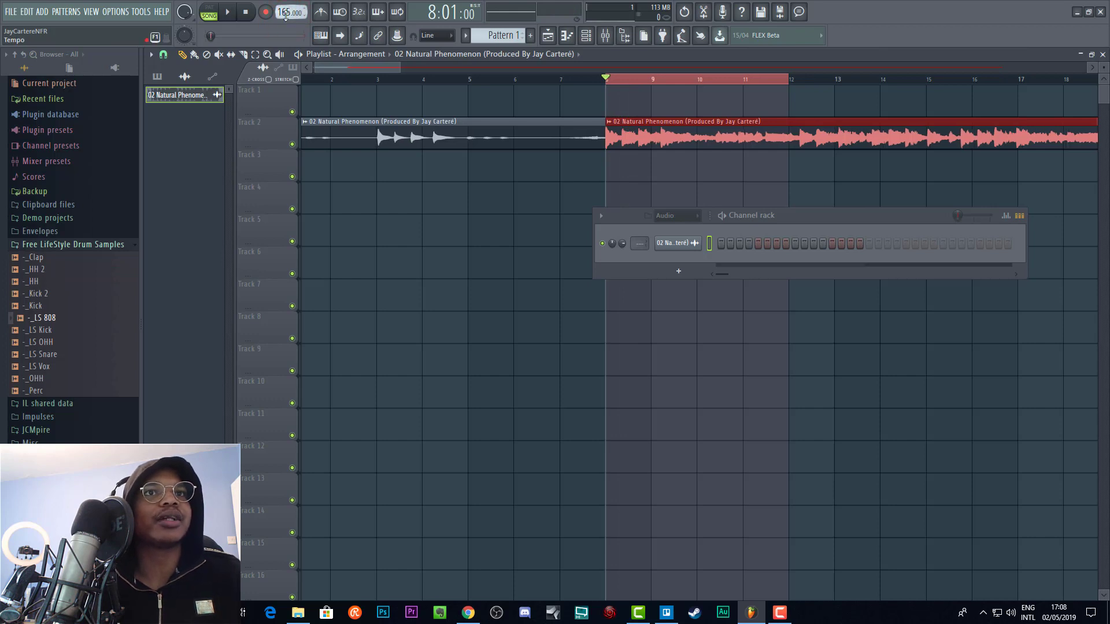
key(space)
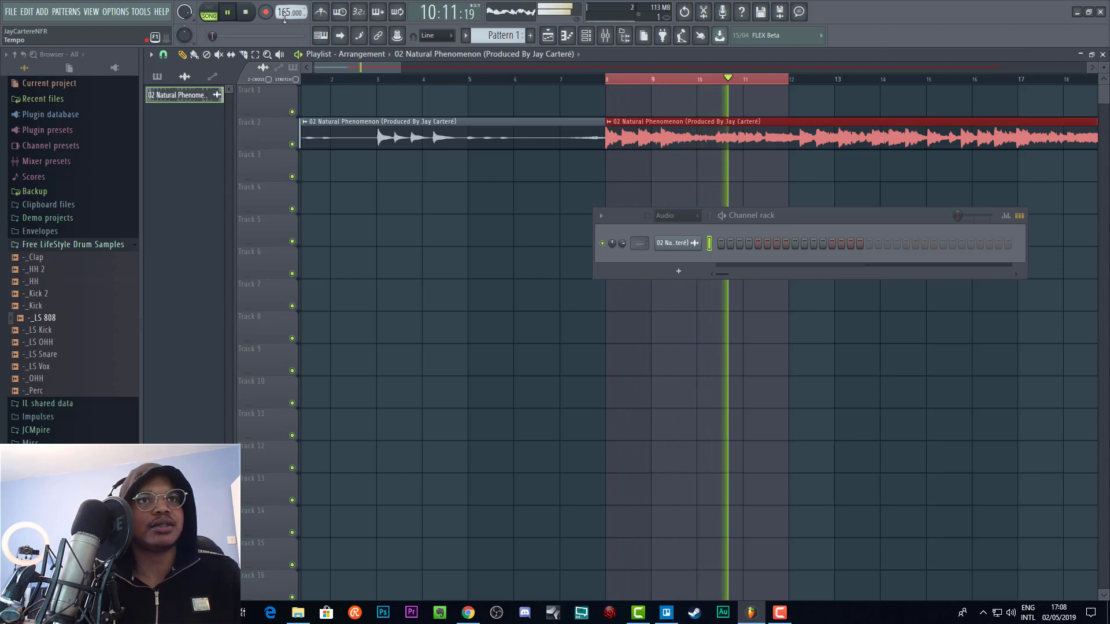
key(space)
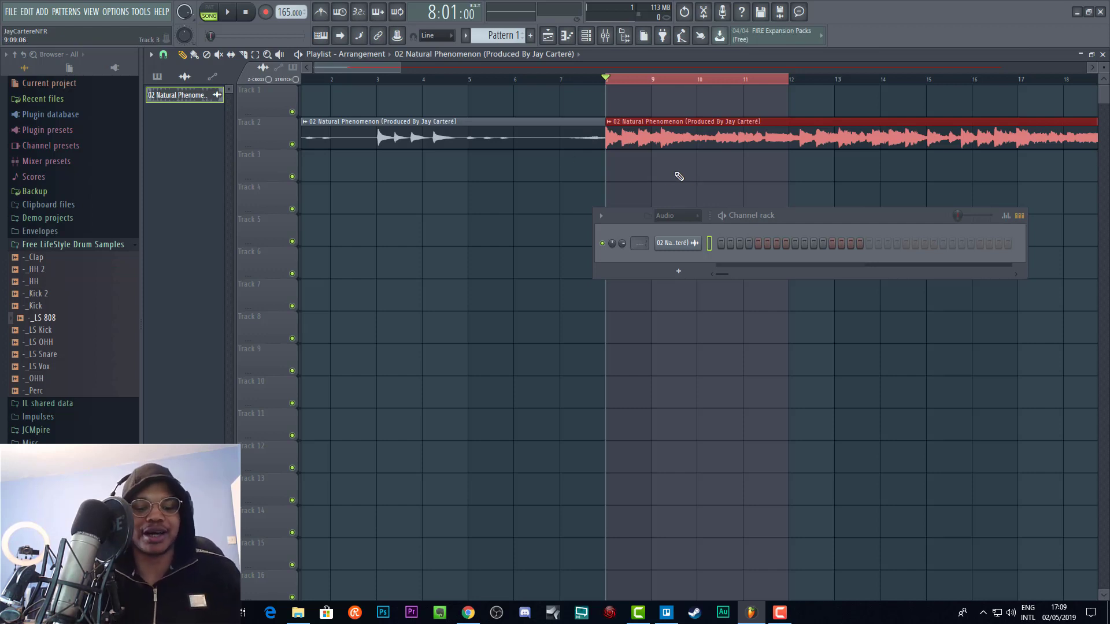
key(space)
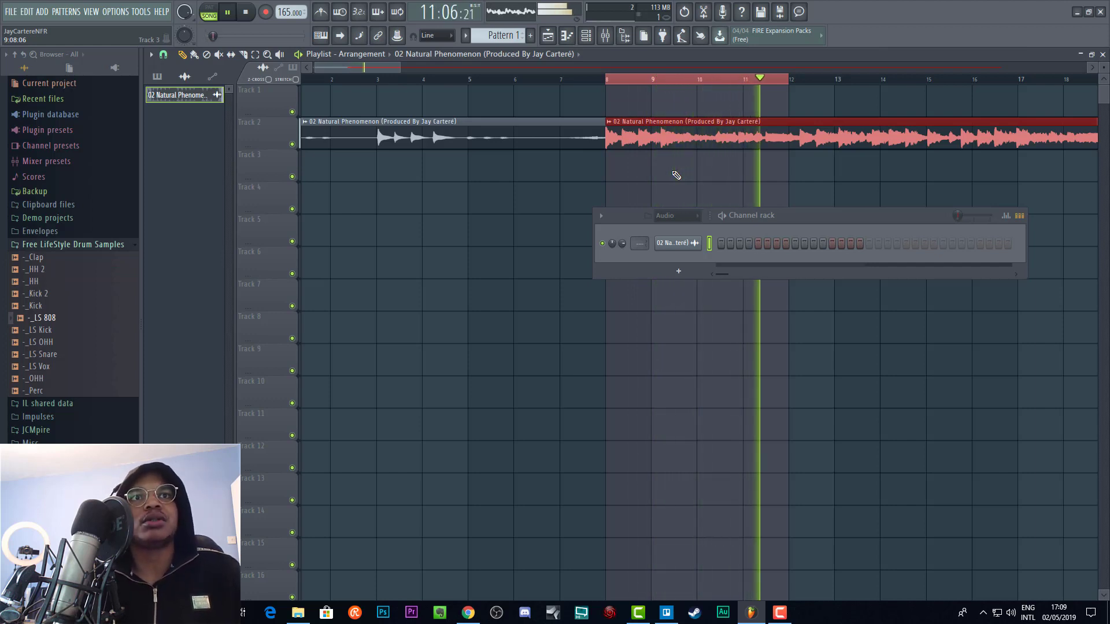
key(space)
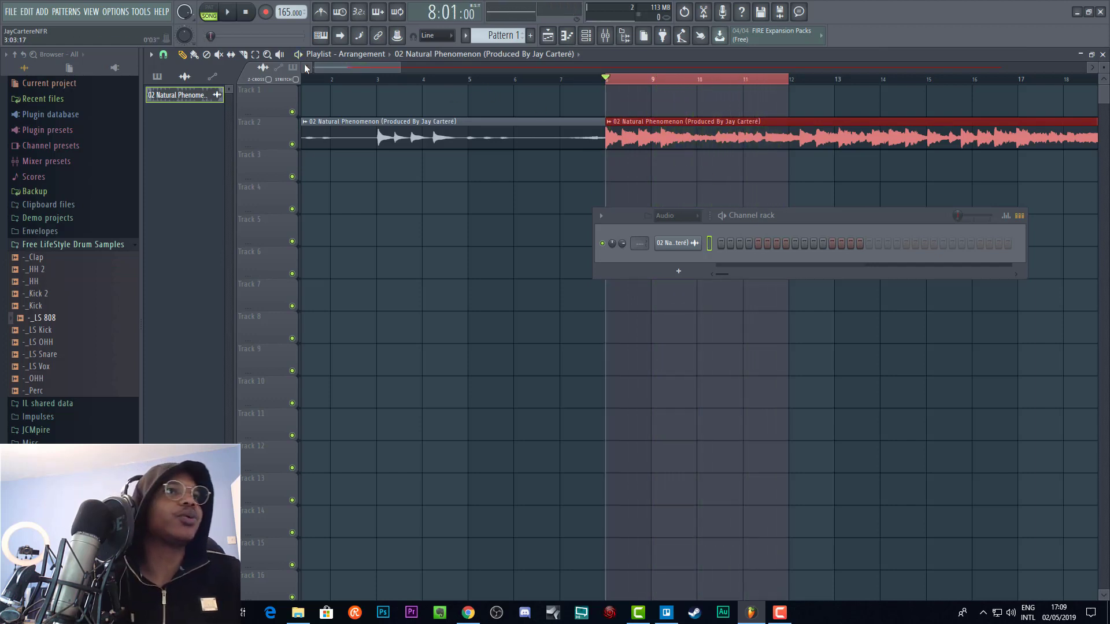
Set the project tempo to 170 BPM and play the four-bar loop from bar 8.
drag(288, 13, 288, 7)
key(space)
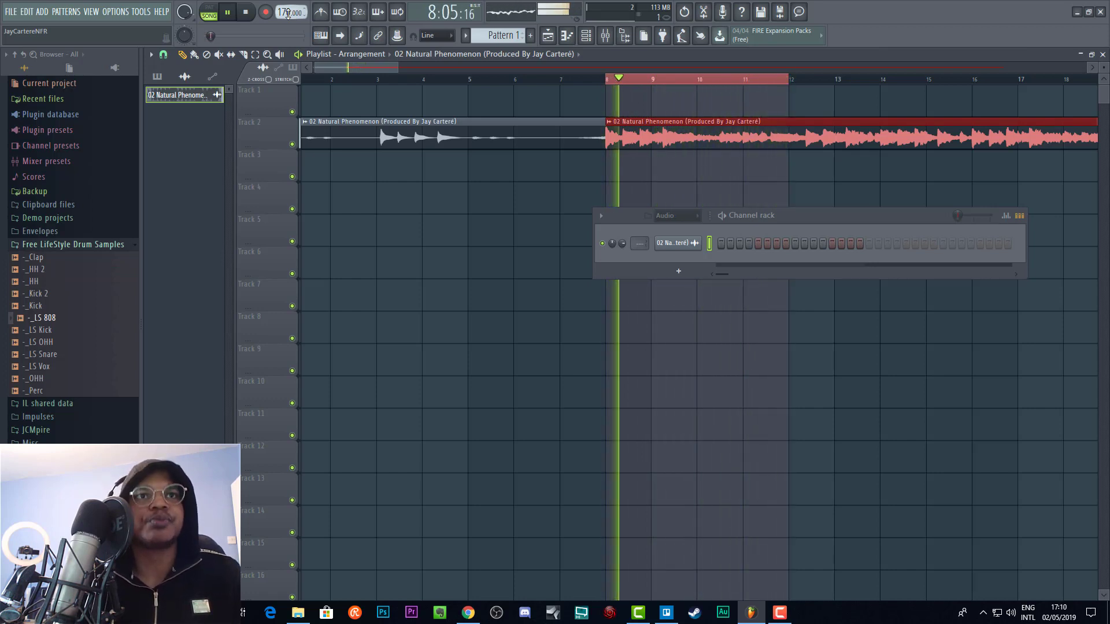
key(space)
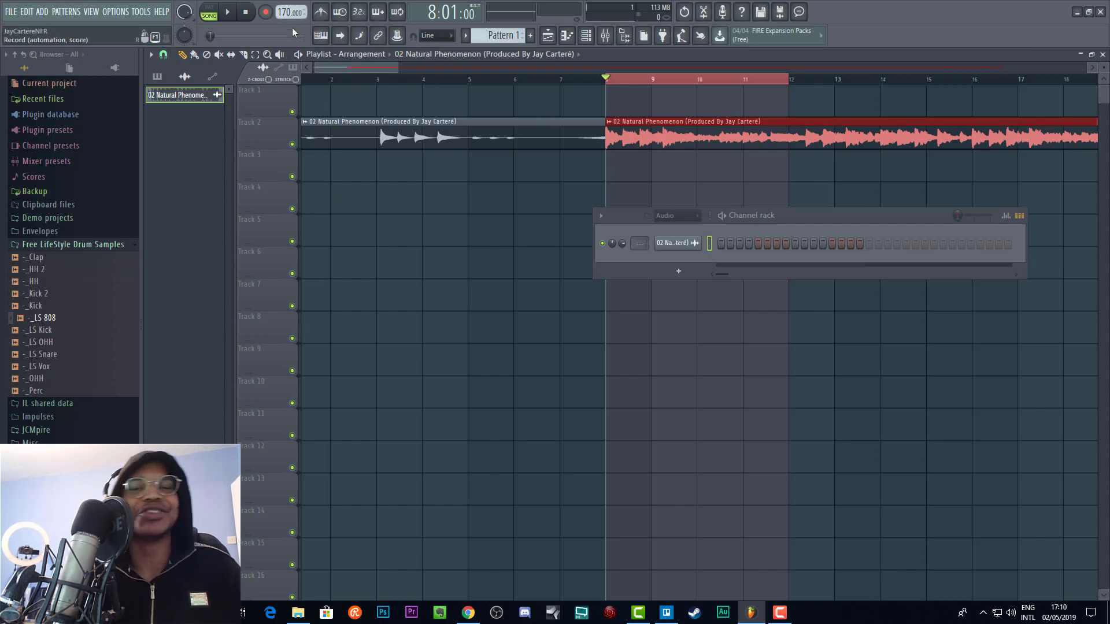
Move the intro clip from Track 2 down to Track 3 and mute Track 3.
drag(565, 137, 564, 183)
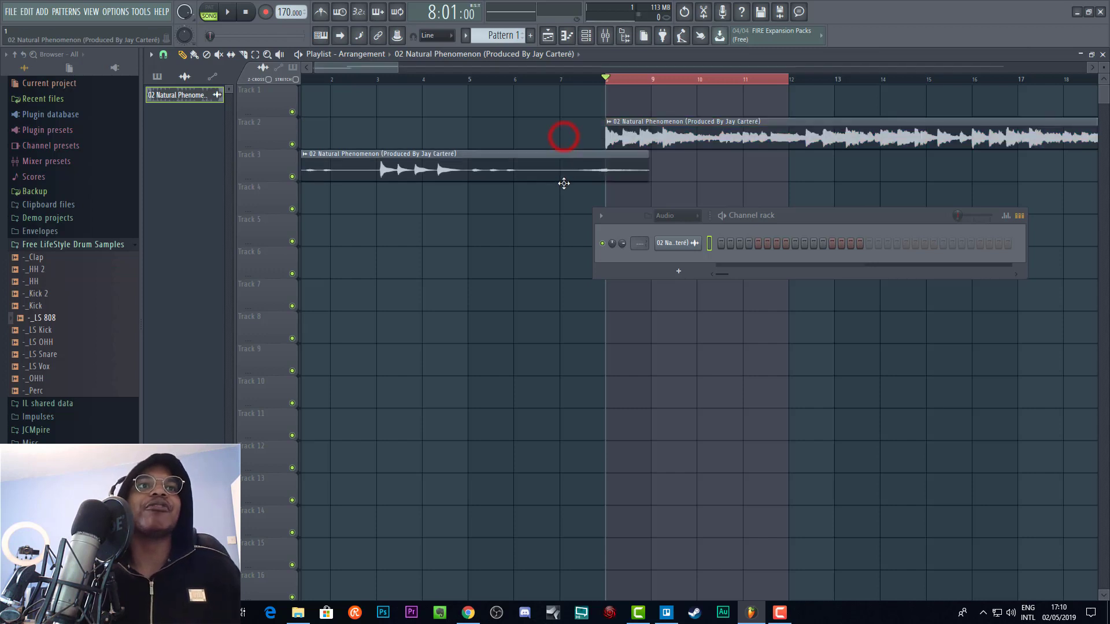
click(292, 176)
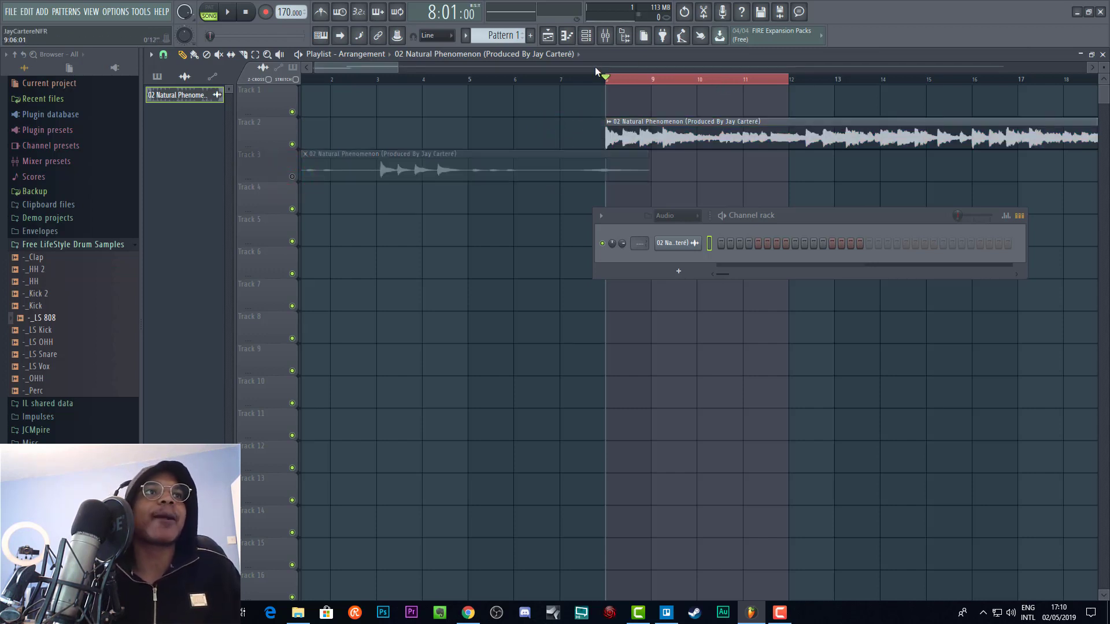
Select the four bars starting at bar 28 as the loop range and play them.
drag(394, 68, 458, 102)
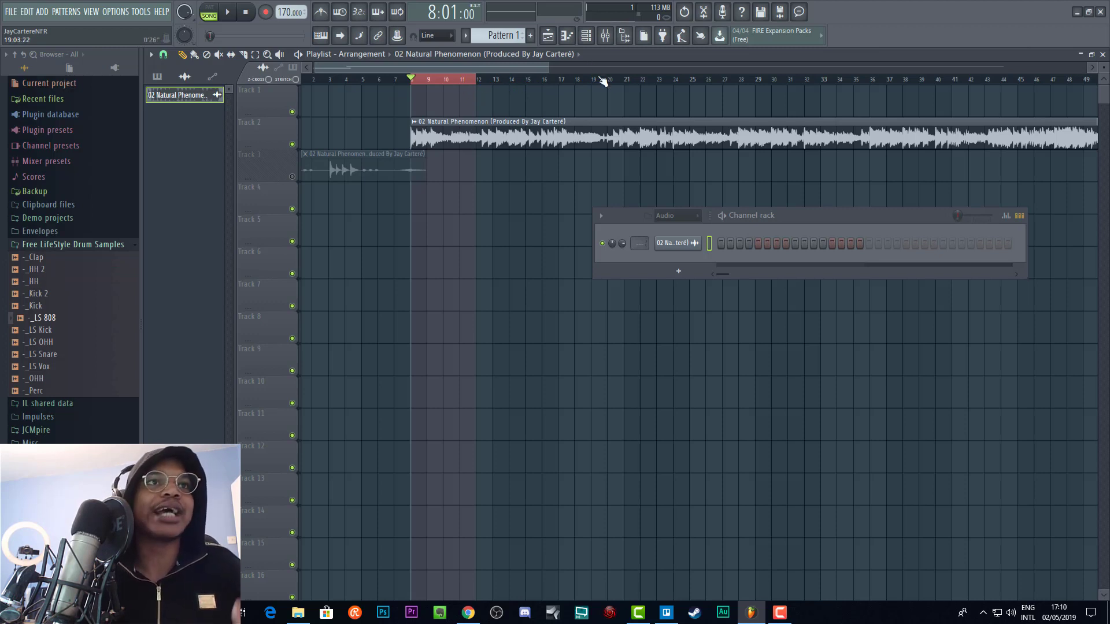
click(742, 81)
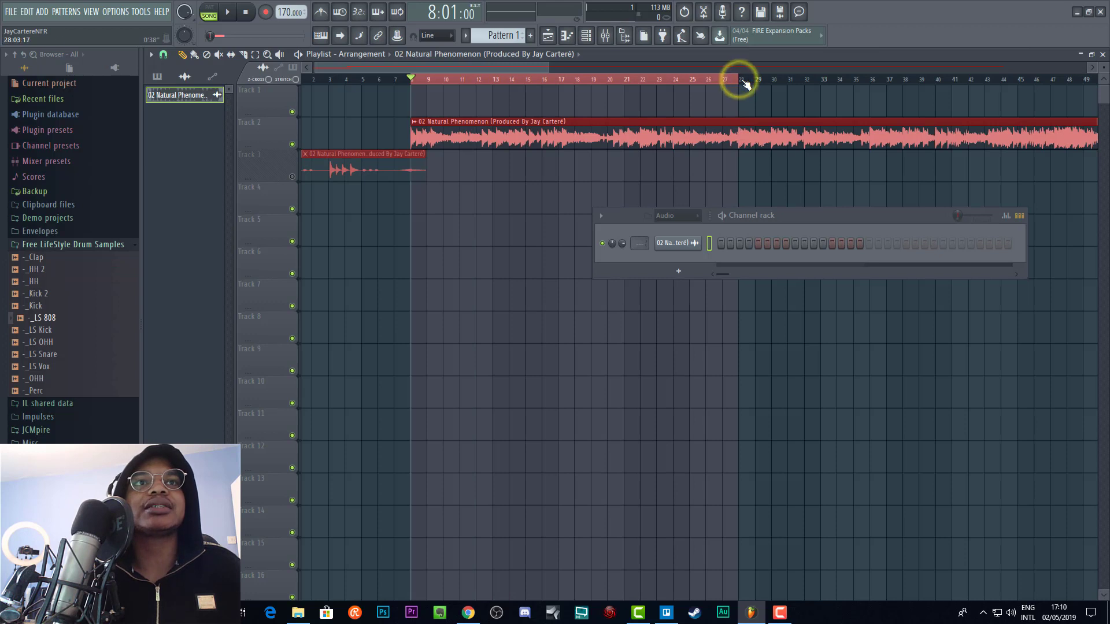
click(729, 80)
drag(739, 79, 801, 87)
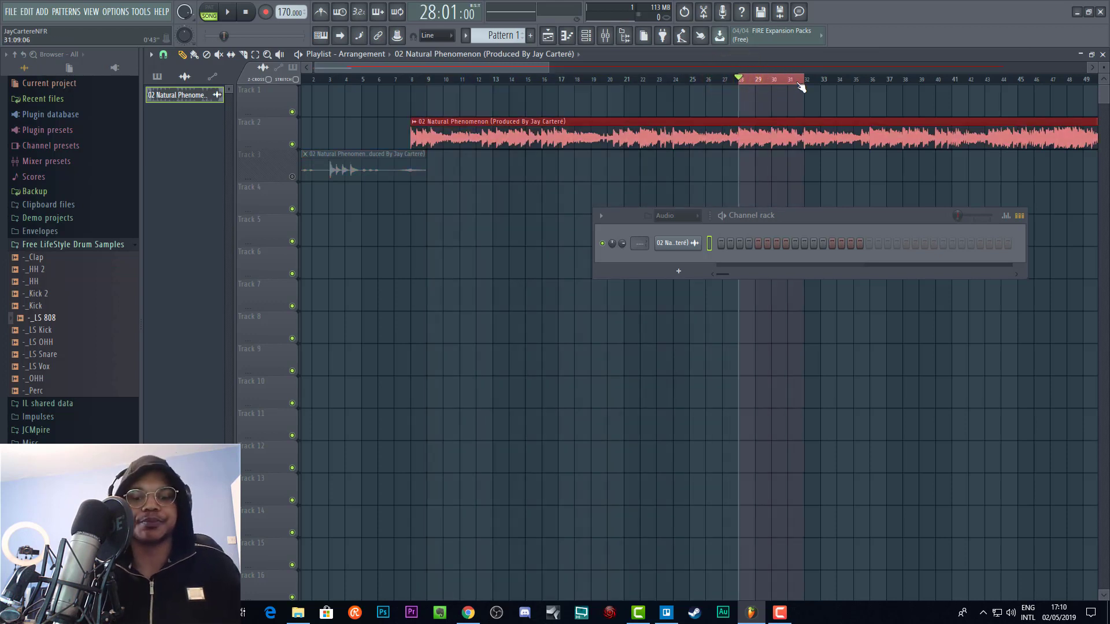
key(space)
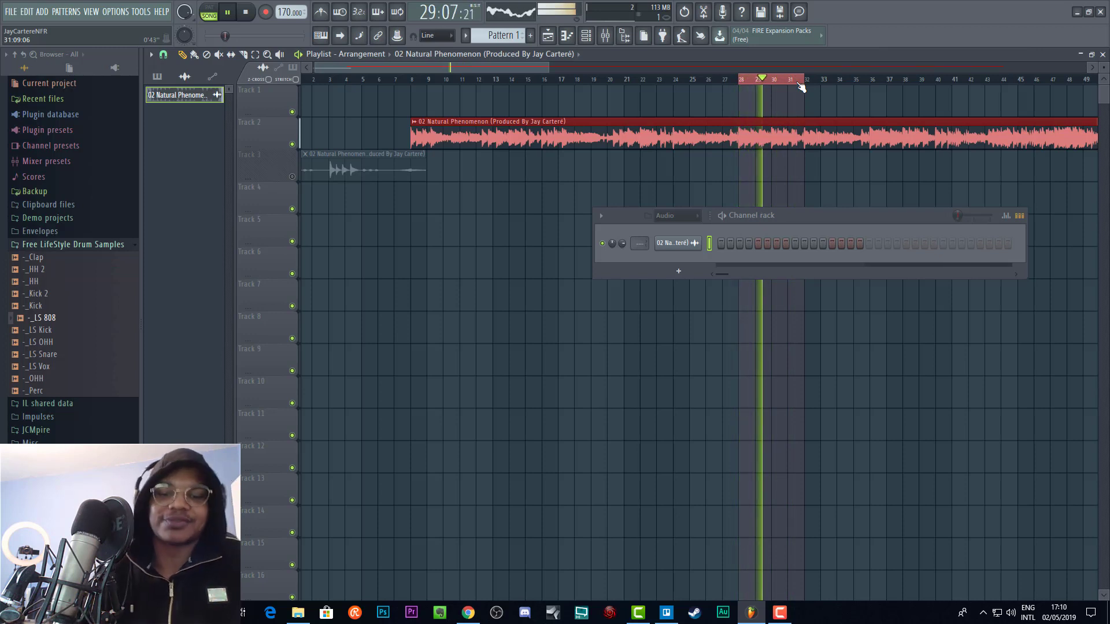
key(space)
Play the song from bar 27, and loop the four bars from bar 27 to bar 31 to check their timing.
click(724, 80)
click(724, 80)
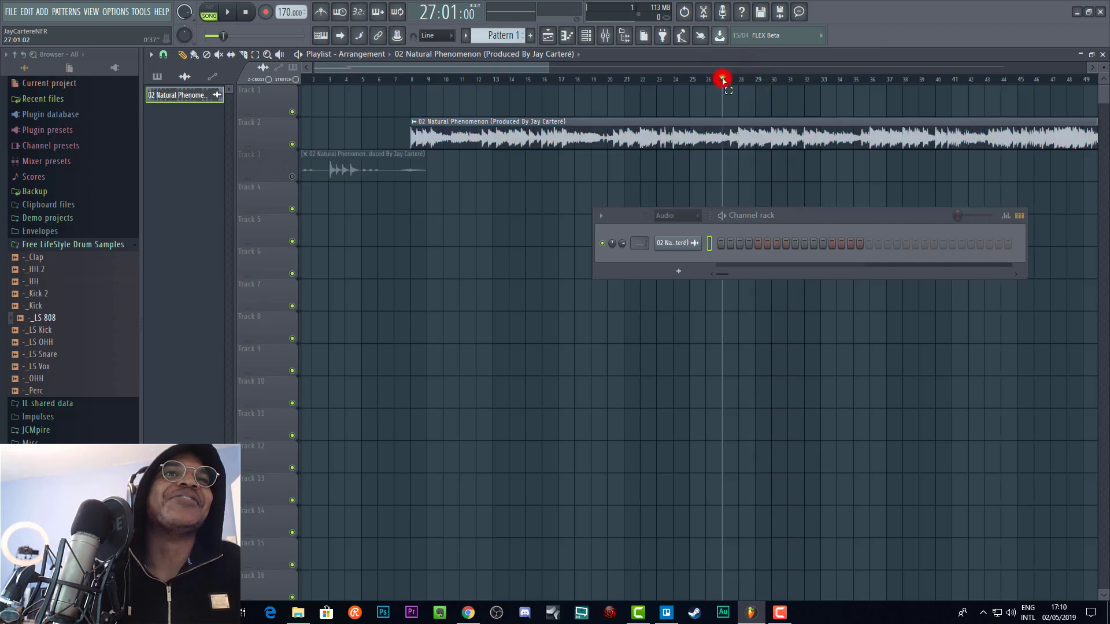
key(space)
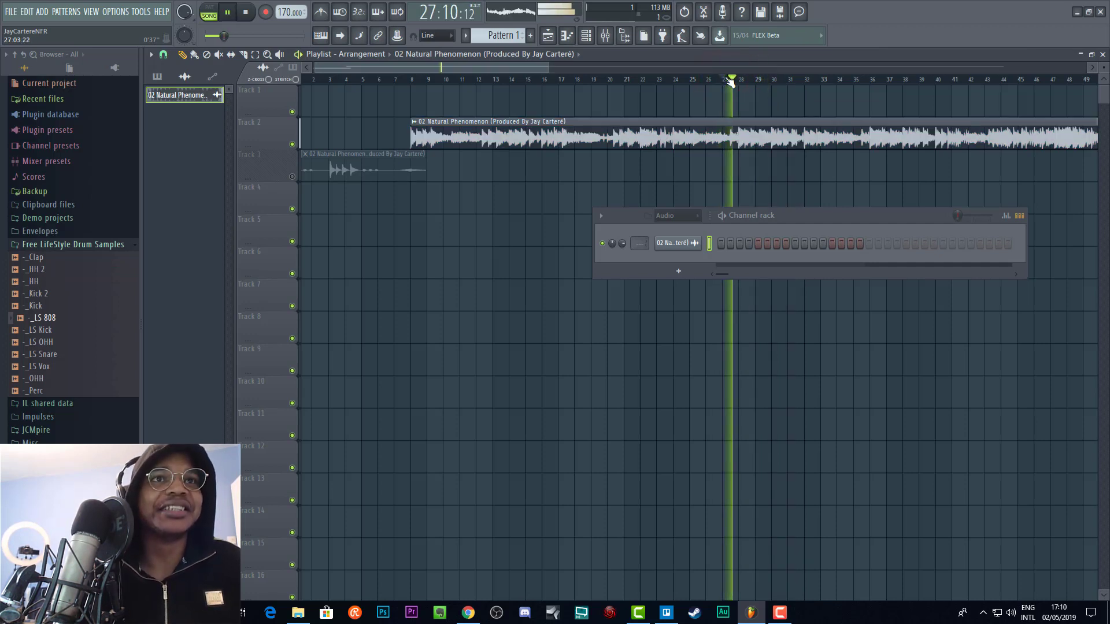
key(space)
drag(723, 80, 789, 90)
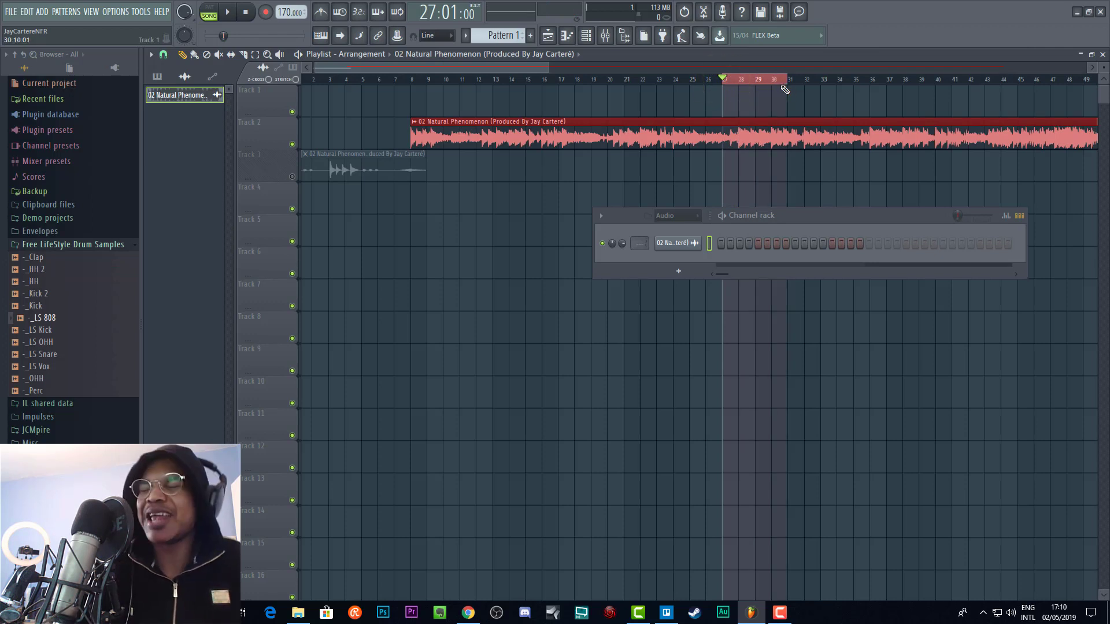
key(space)
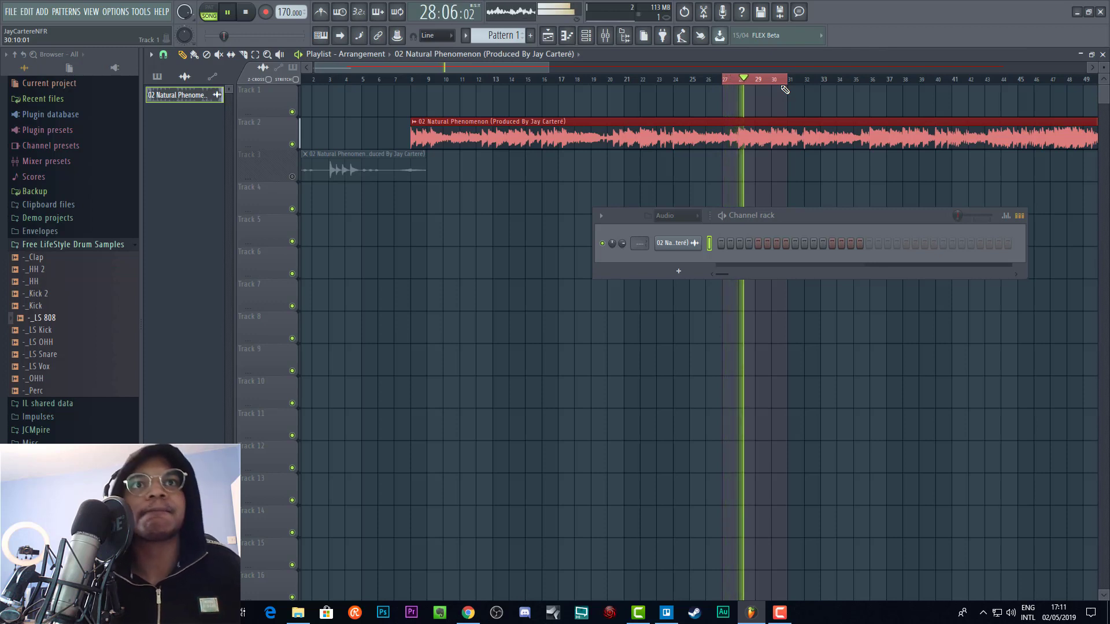
key(space)
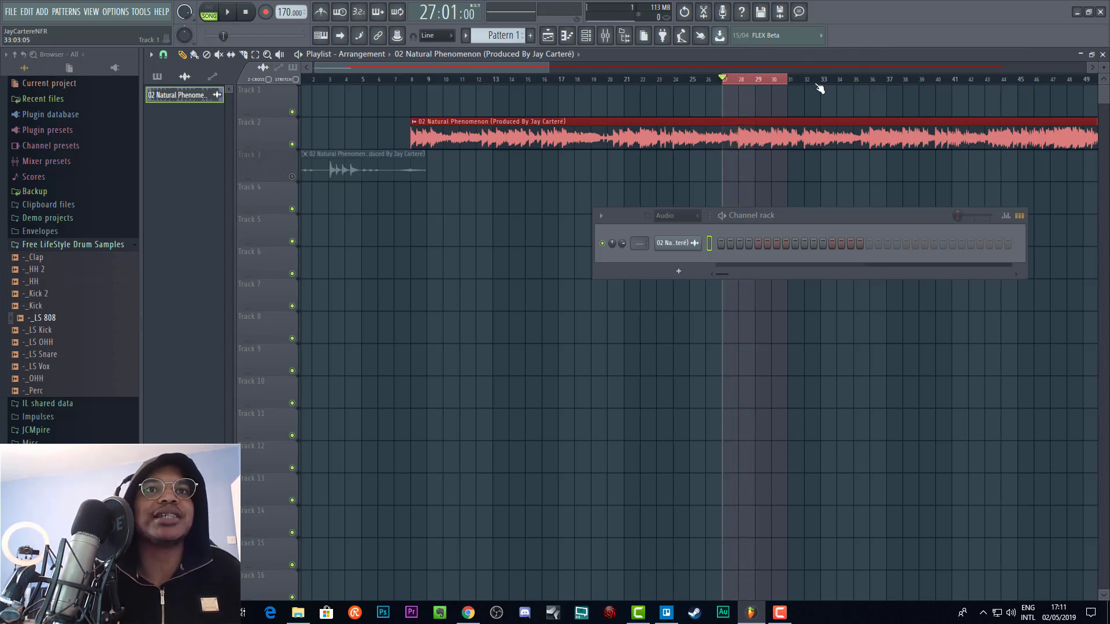
Play the song from bar 31, and loop the four bars from bar 32 to bar 36 to check their timing.
click(771, 81)
right_click(771, 81)
right_click(788, 81)
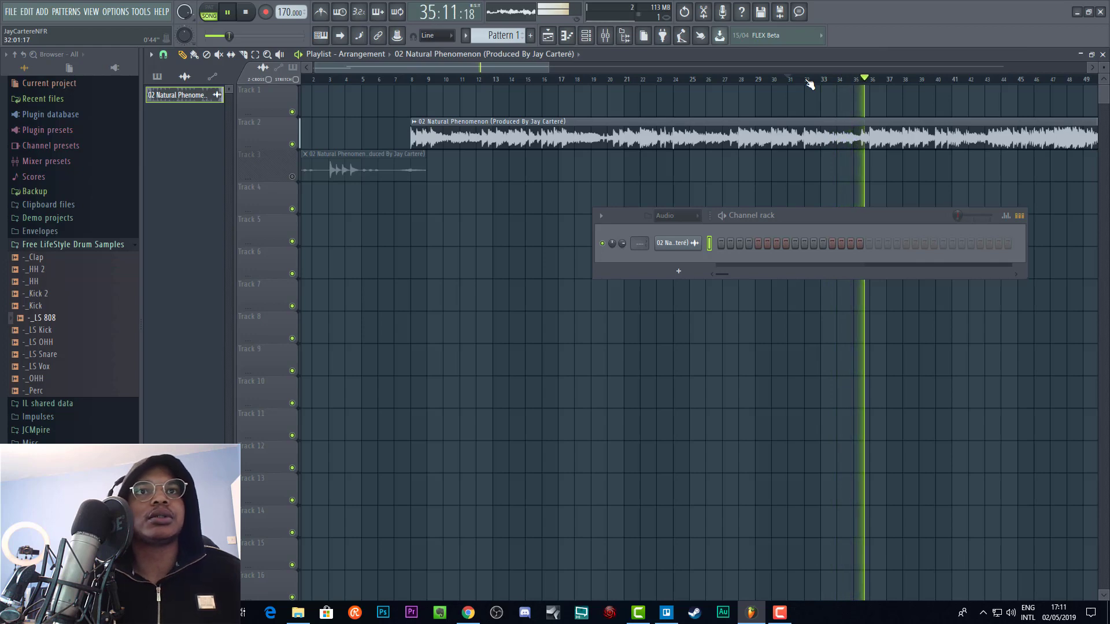
drag(805, 79, 872, 80)
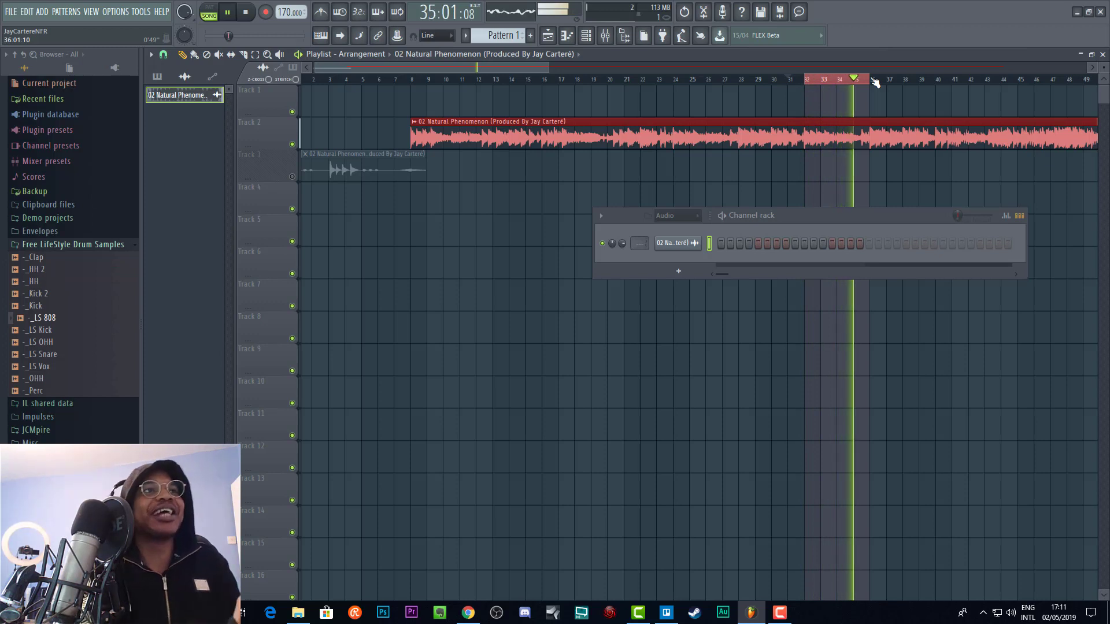
key(space)
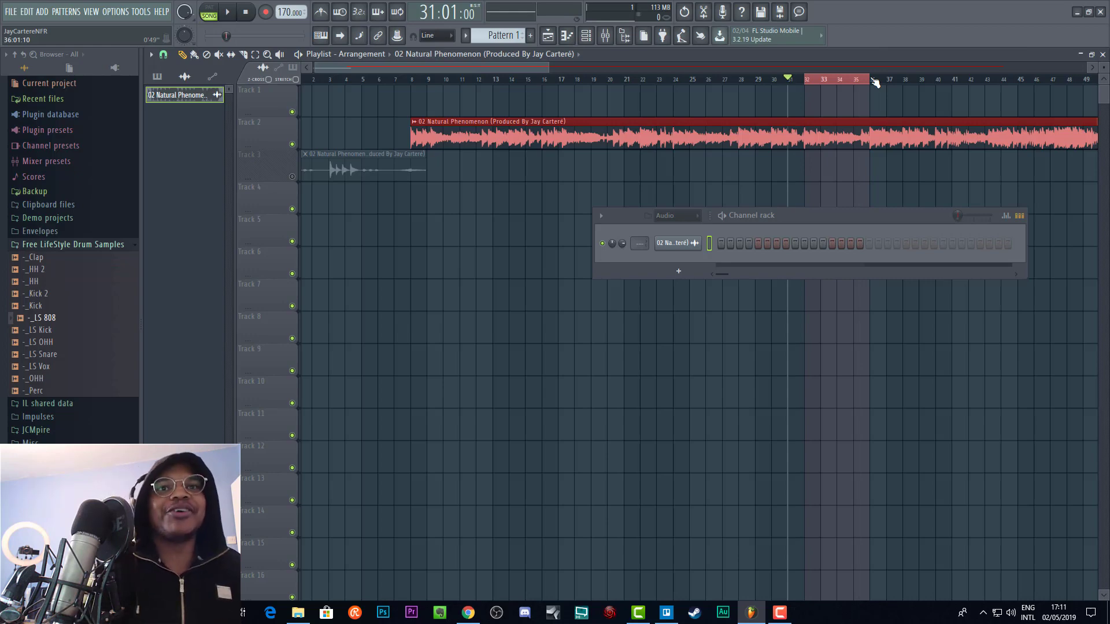
View the tempo detection options for the song sample in its channel settings, and close them without choosing a tempo.
click(675, 243)
right_click(424, 349)
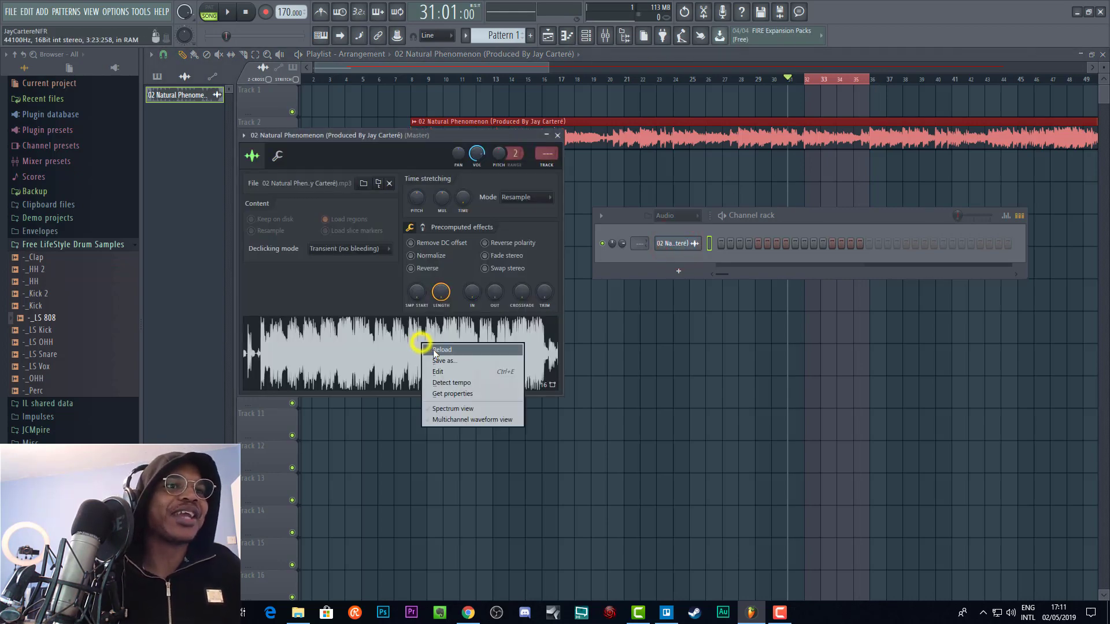
click(455, 384)
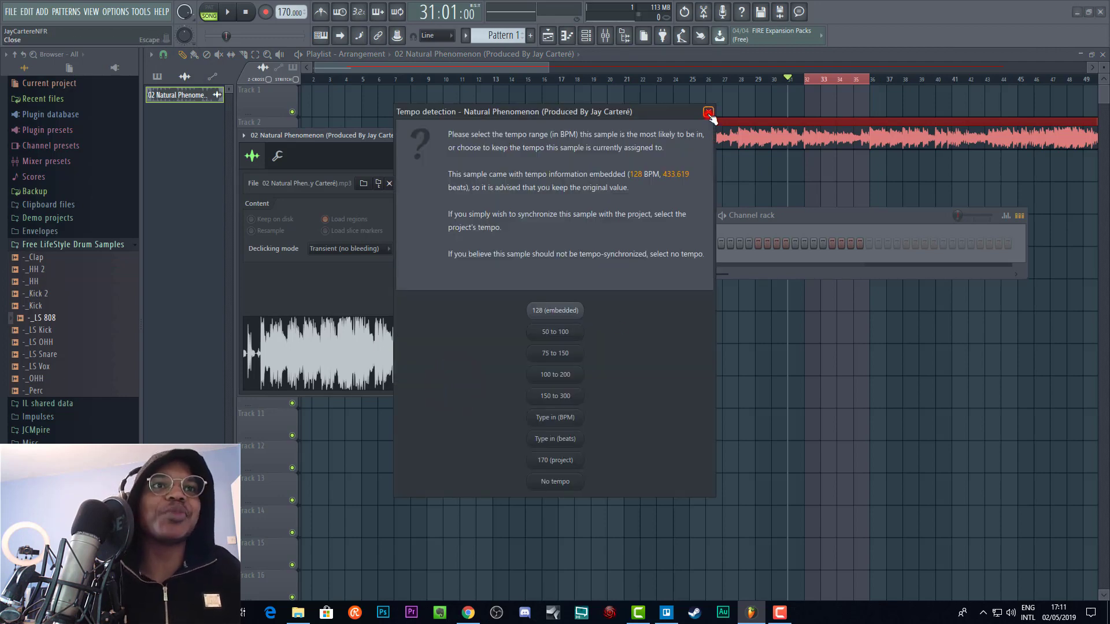
click(708, 112)
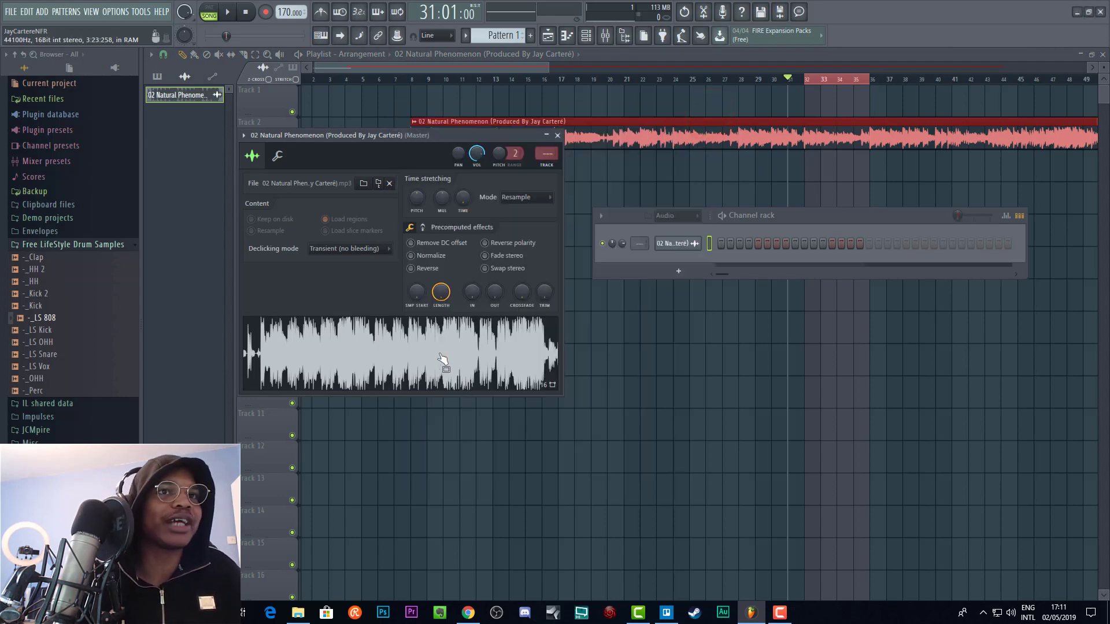
click(558, 136)
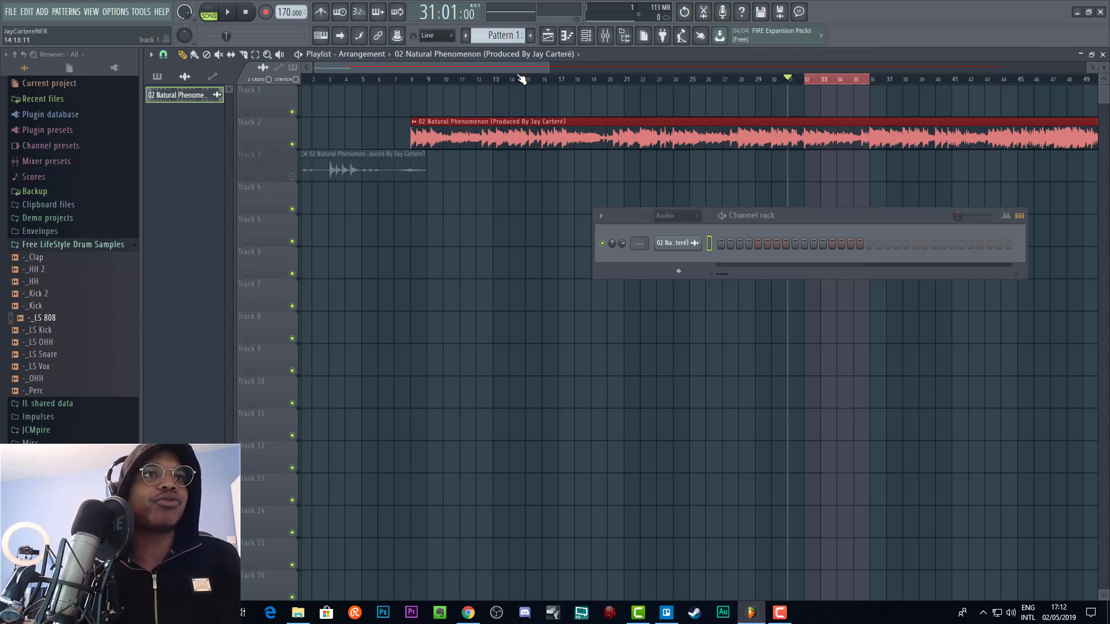
Move the drop clip on Track 2 to start at bar 1 and set the loop range to the first four bars.
drag(548, 66, 610, 72)
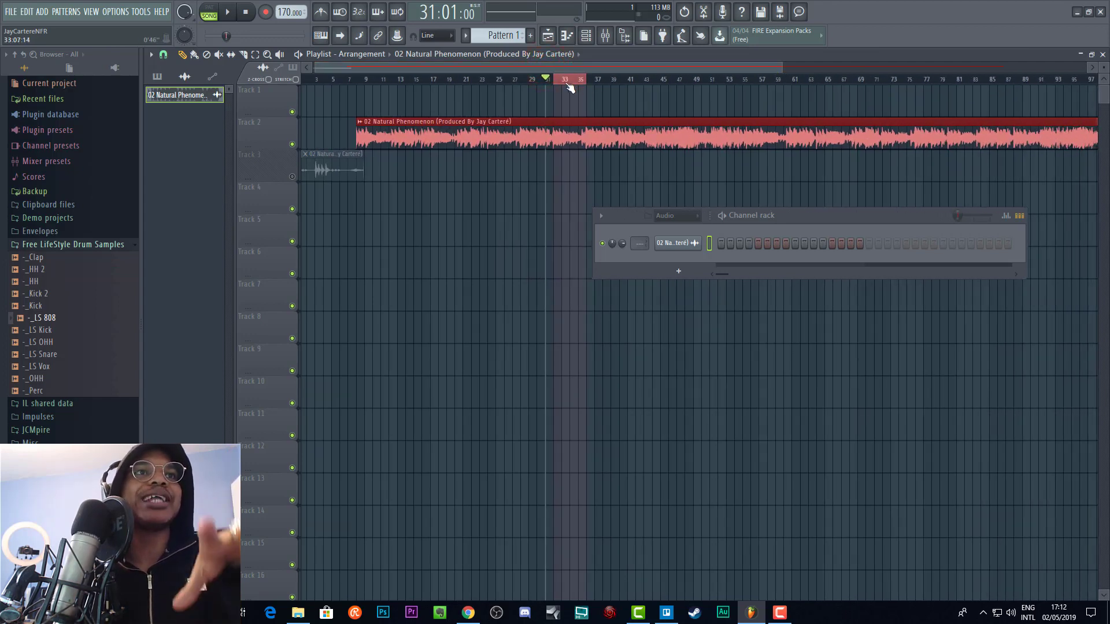
drag(781, 66, 496, 66)
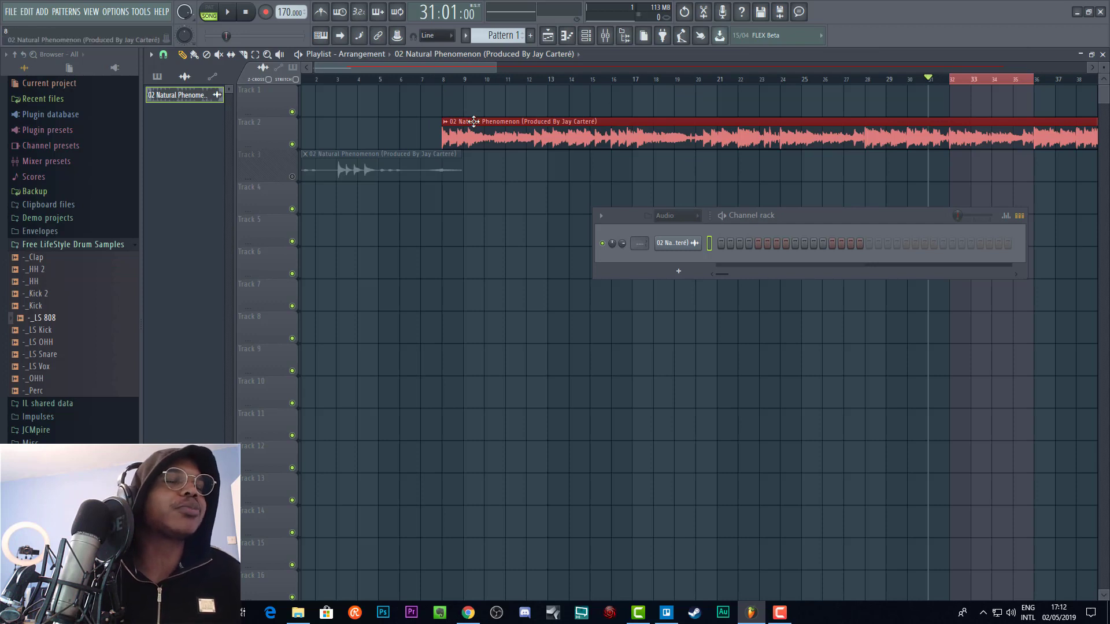
drag(485, 123, 264, 125)
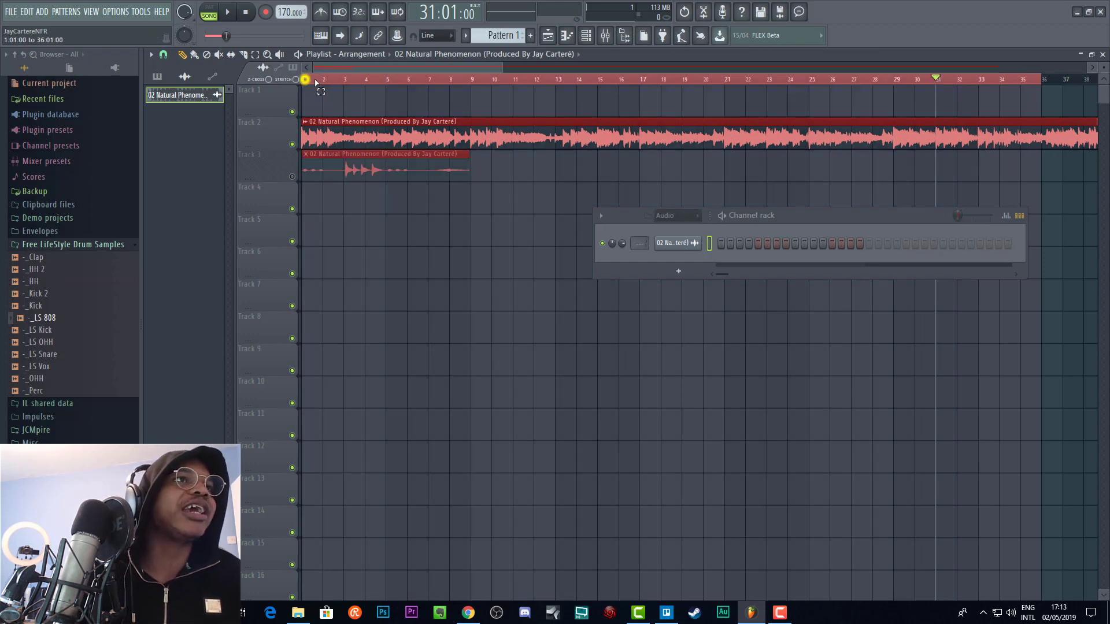
click(341, 79)
drag(309, 79, 380, 90)
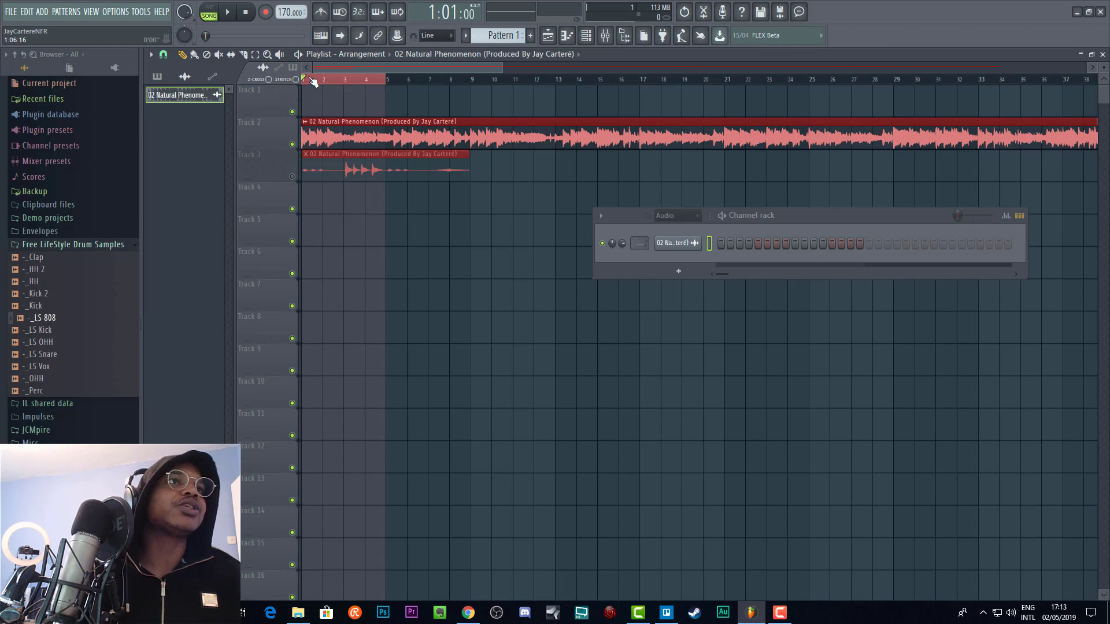